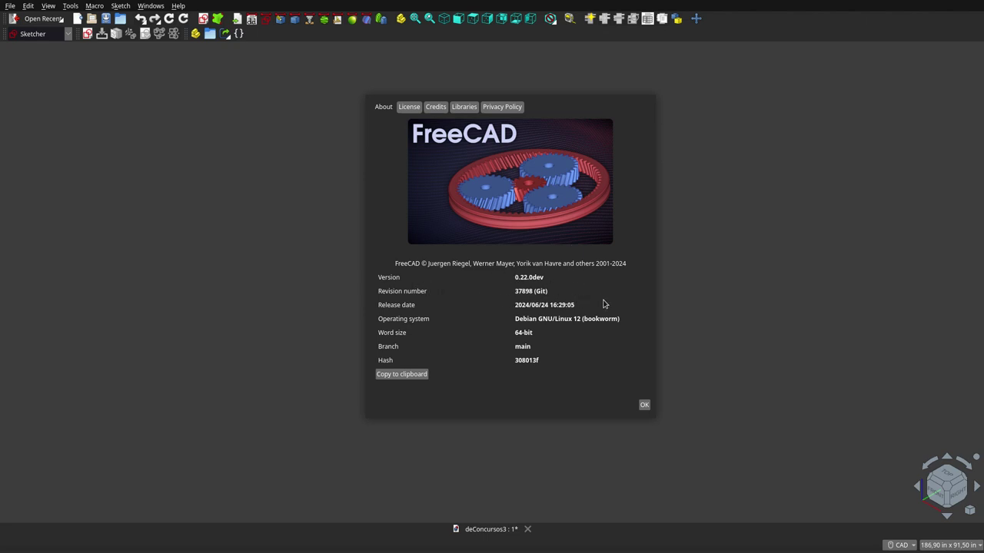
# Dismiss the About FreeCAD version dialog to return to the deConcursos3 document.
pyautogui.press('Escape')
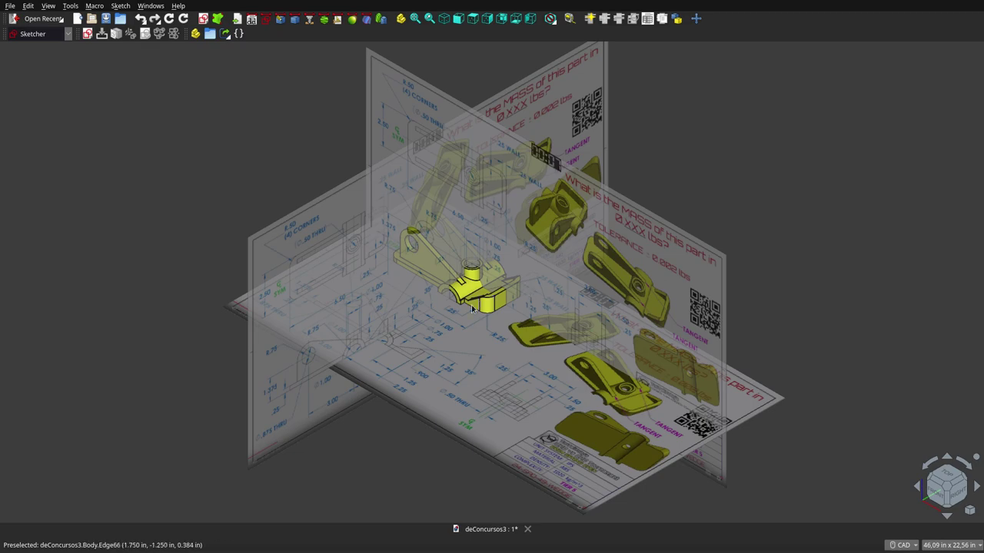
# Inspect the three drawing planes from front, top, right and isometric views, ending in front view.
pyautogui.moveTo(527, 292)
pyautogui.mouseDown(button='middle')
pyautogui.moveTo(610, 295)
pyautogui.moveTo(441, 373)
pyautogui.moveTo(480, 117)
pyautogui.mouseUp(button='middle')
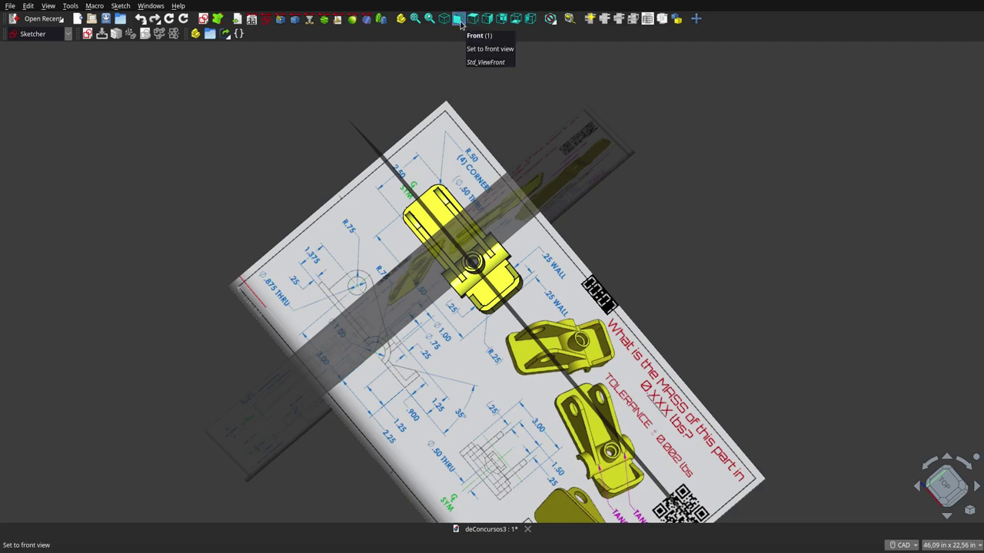
pyautogui.click(459, 22)
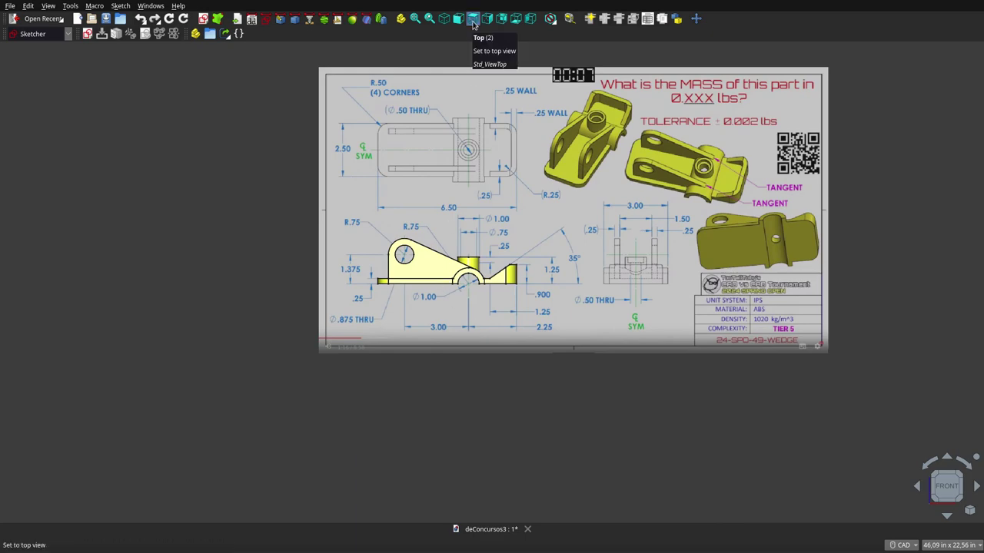
pyautogui.click(472, 21)
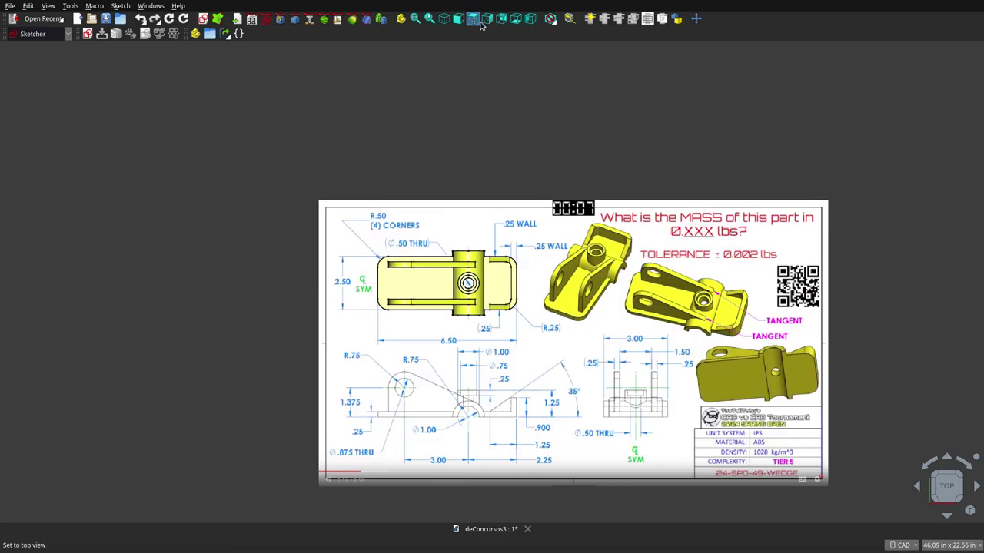
pyautogui.click(488, 19)
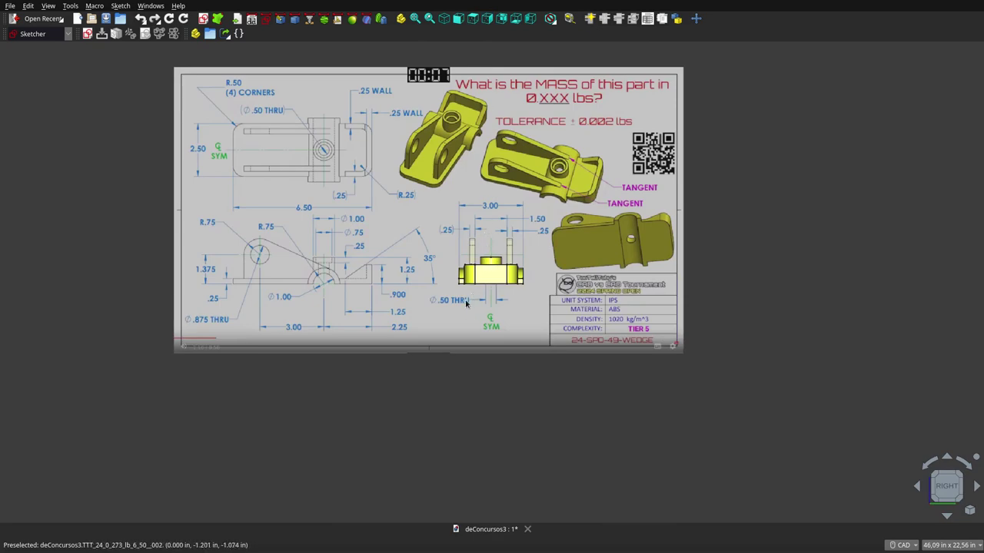
pyautogui.click(445, 19)
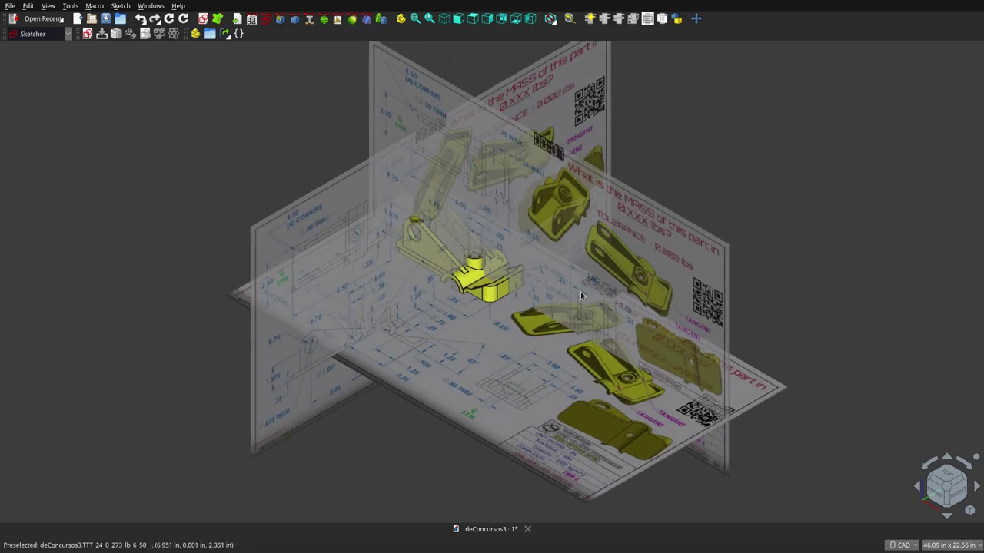
pyautogui.click(458, 19)
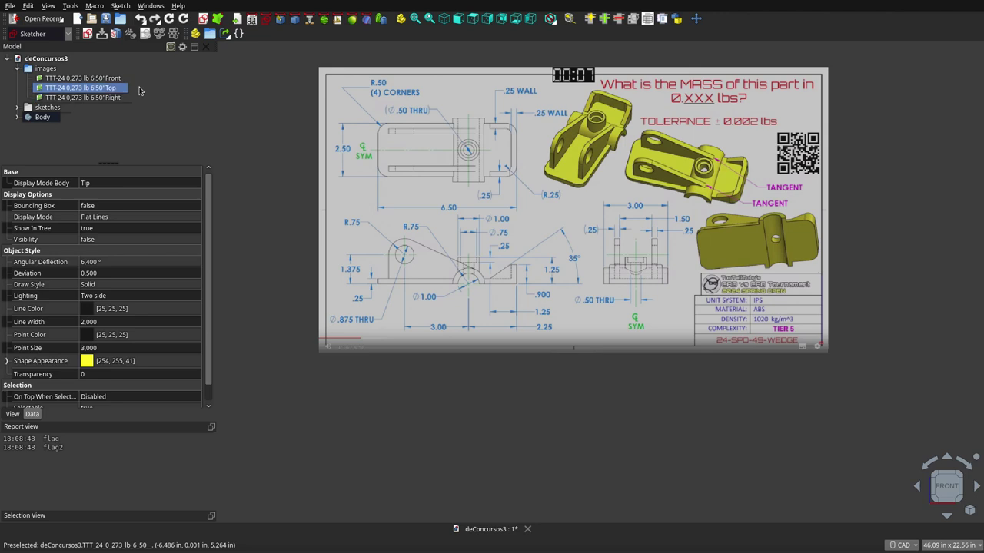
# Create new document Unnamed1 with the drawing sheet image plane, viewed from the top and selected.
pyautogui.click(111, 79)
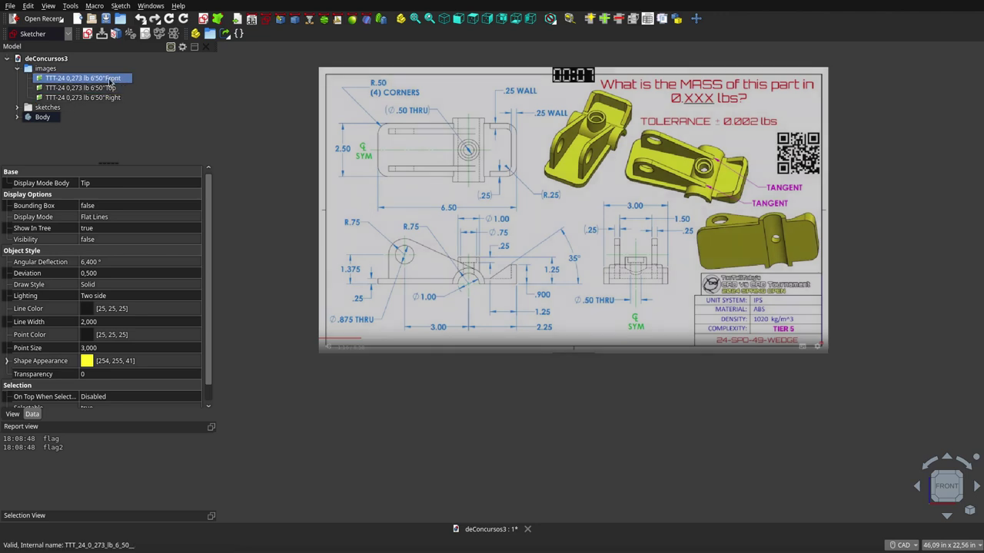
pyautogui.click(269, 123)
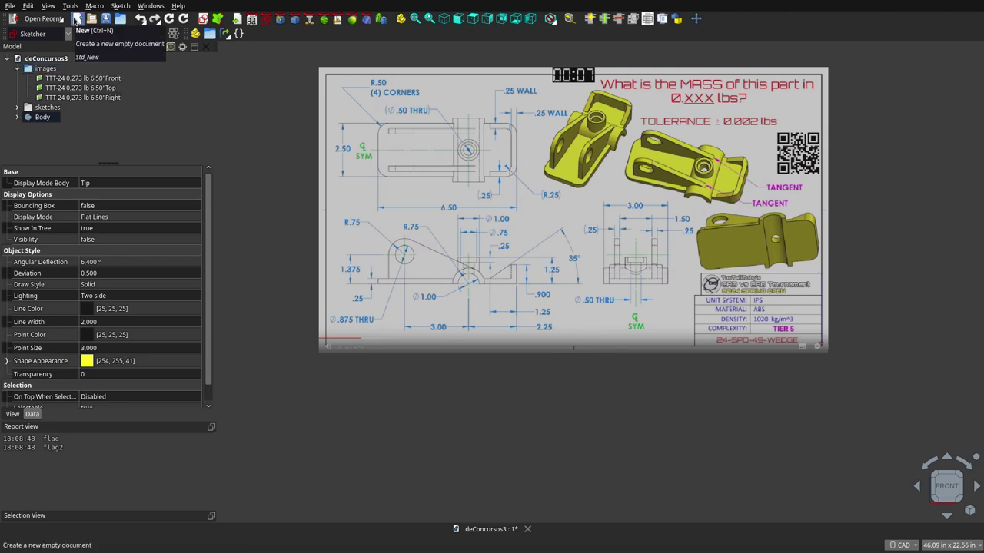
pyautogui.click(76, 19)
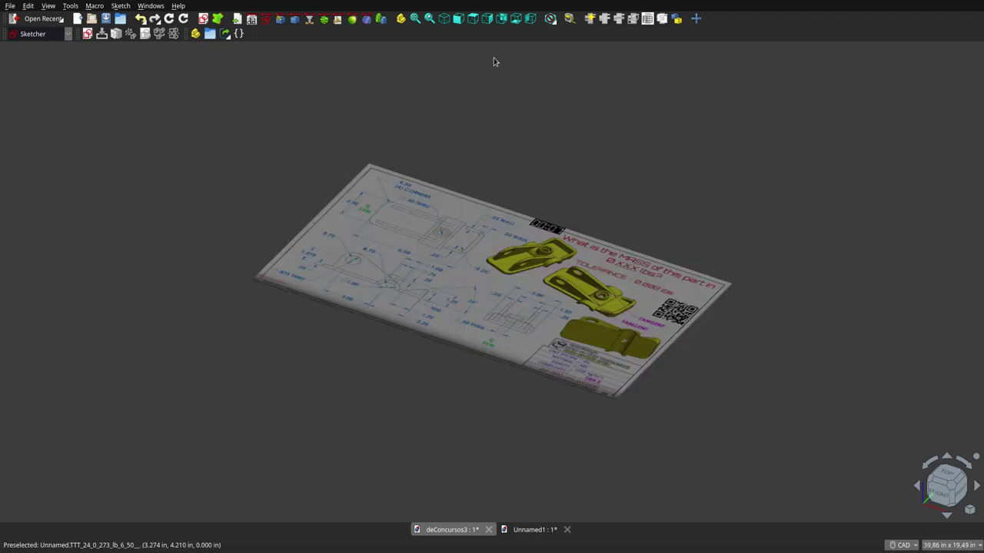
pyautogui.click(472, 19)
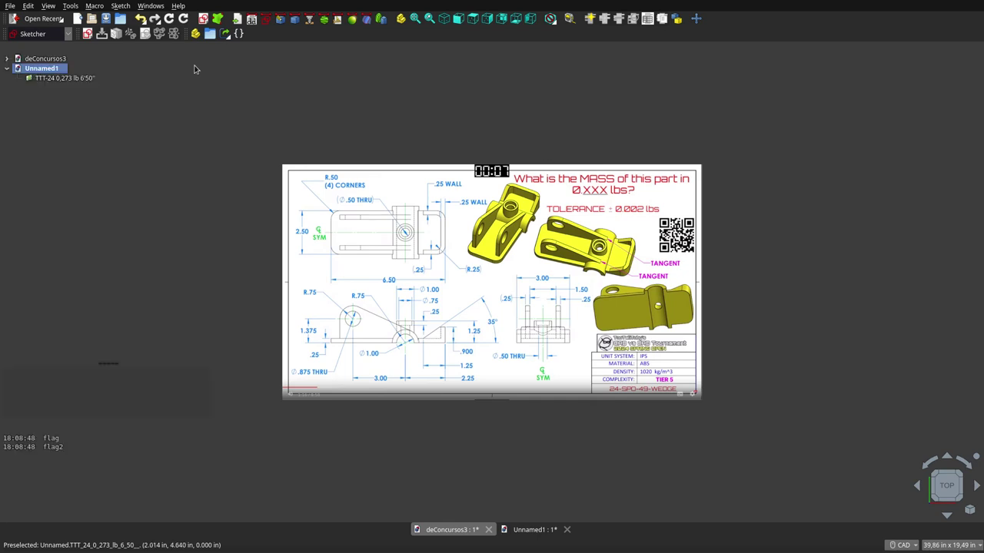
pyautogui.click(55, 78)
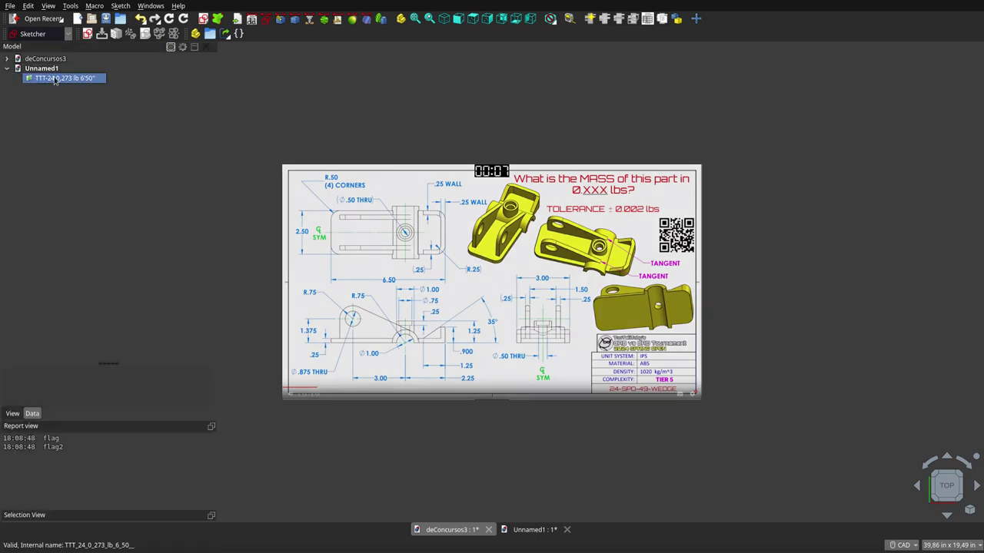
# Start calibrating the image plane and zoom in on the 6.50 dimension.
pyautogui.doubleClick(56, 78)
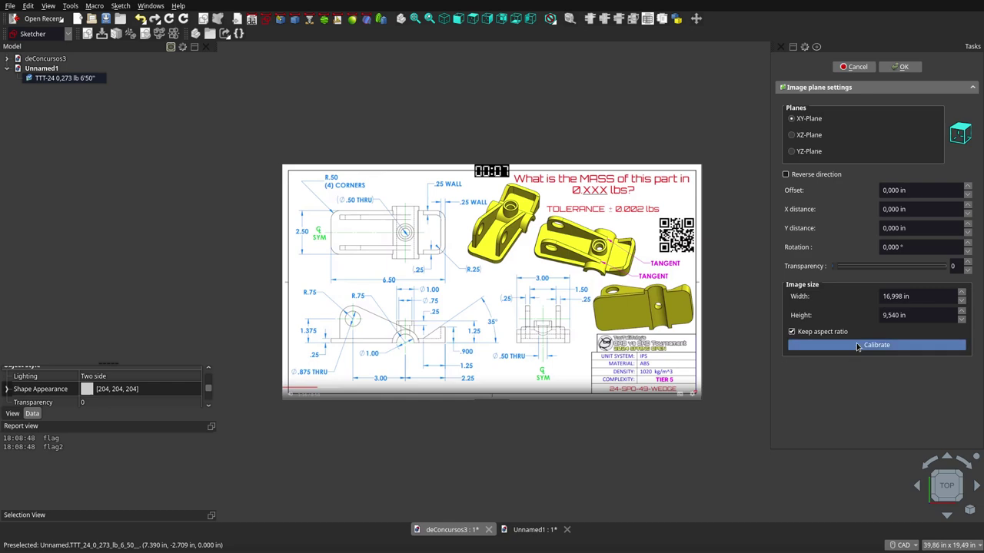
pyautogui.click(857, 347)
pyautogui.scroll(2, 335, 281)
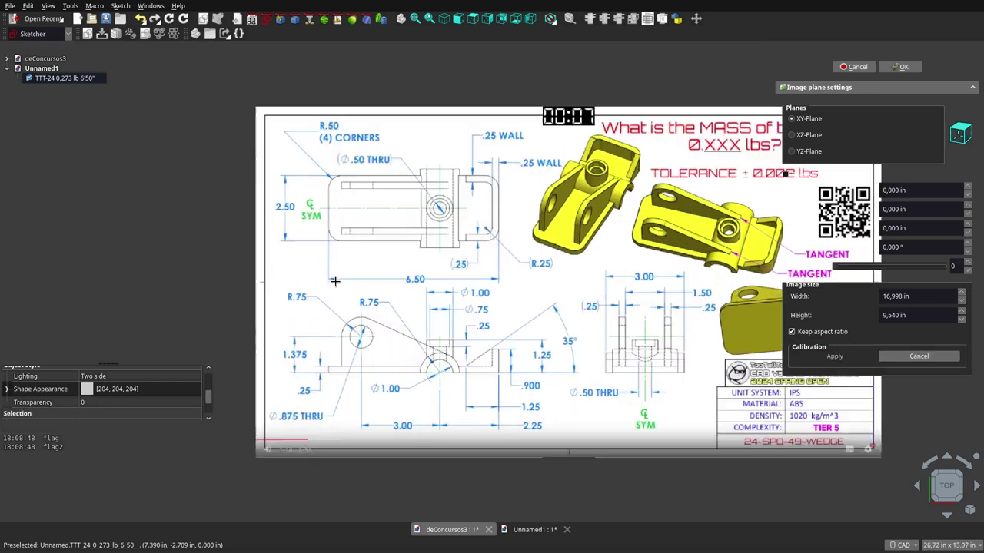
pyautogui.scroll(2, 335, 282)
pyautogui.scroll(2, 338, 280)
pyautogui.scroll(2, 332, 276)
pyautogui.scroll(2, 330, 276)
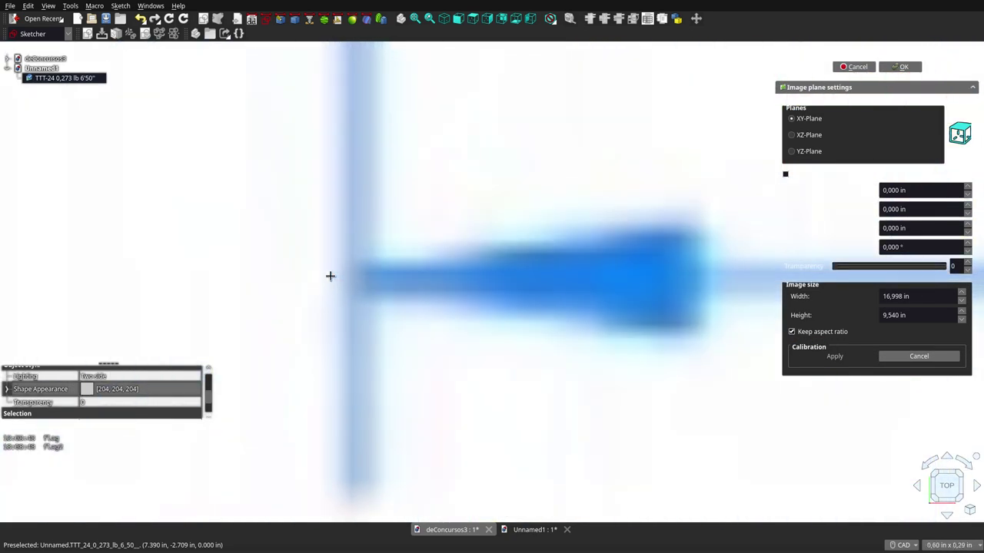
pyautogui.scroll(2, 338, 278)
pyautogui.scroll(1, 358, 279)
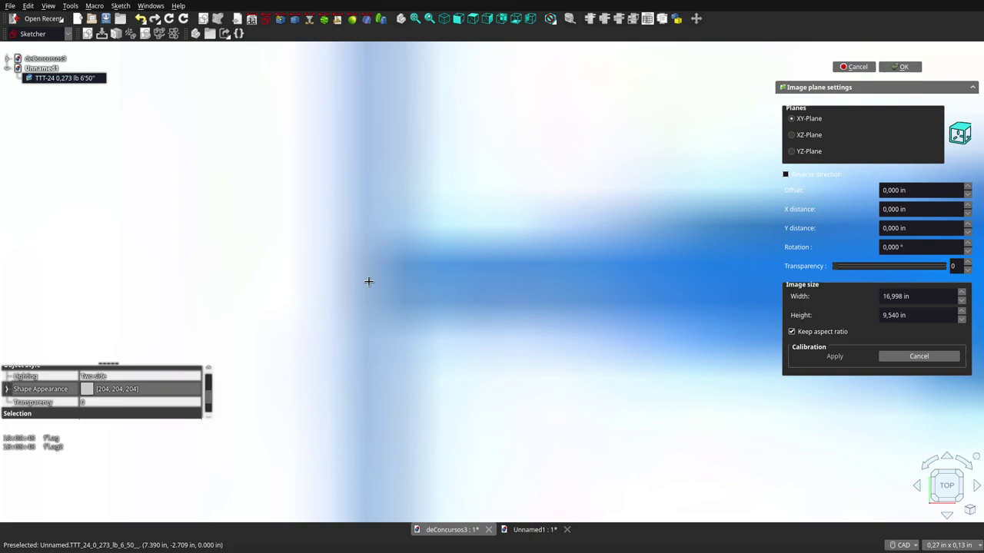
pyautogui.scroll(-3, 351, 285)
pyautogui.scroll(-3, 349, 285)
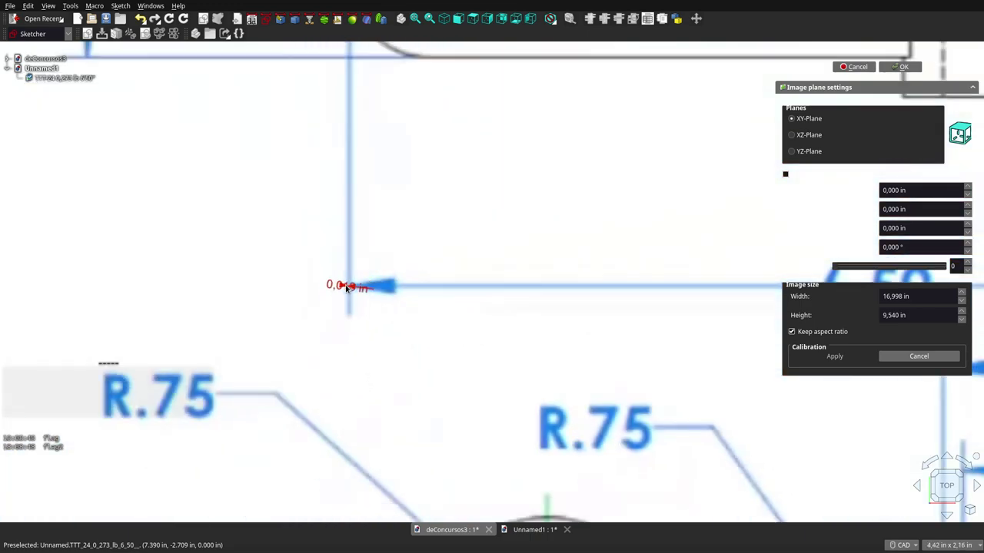
pyautogui.scroll(-3, 346, 286)
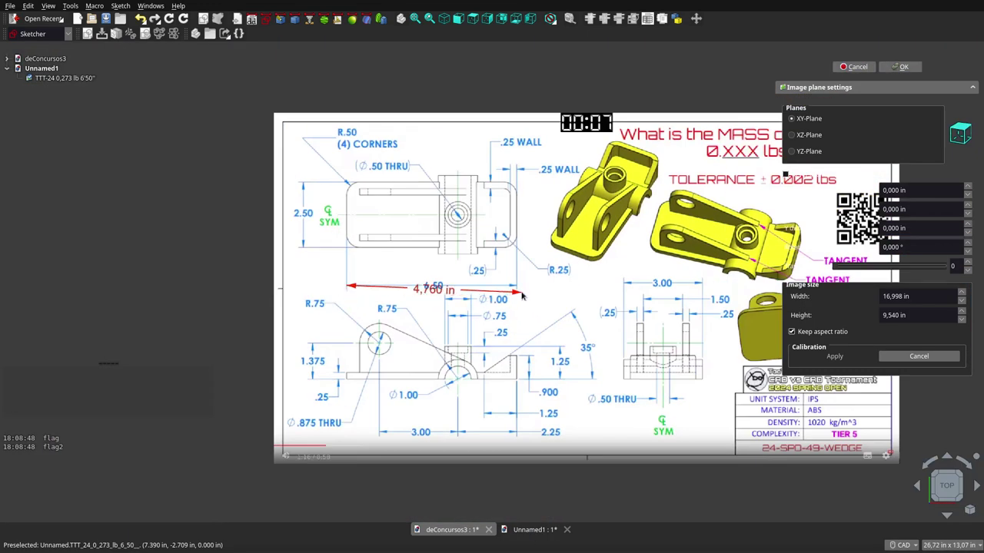
pyautogui.scroll(3, 521, 290)
pyautogui.scroll(1, 521, 289)
pyautogui.scroll(2, 501, 286)
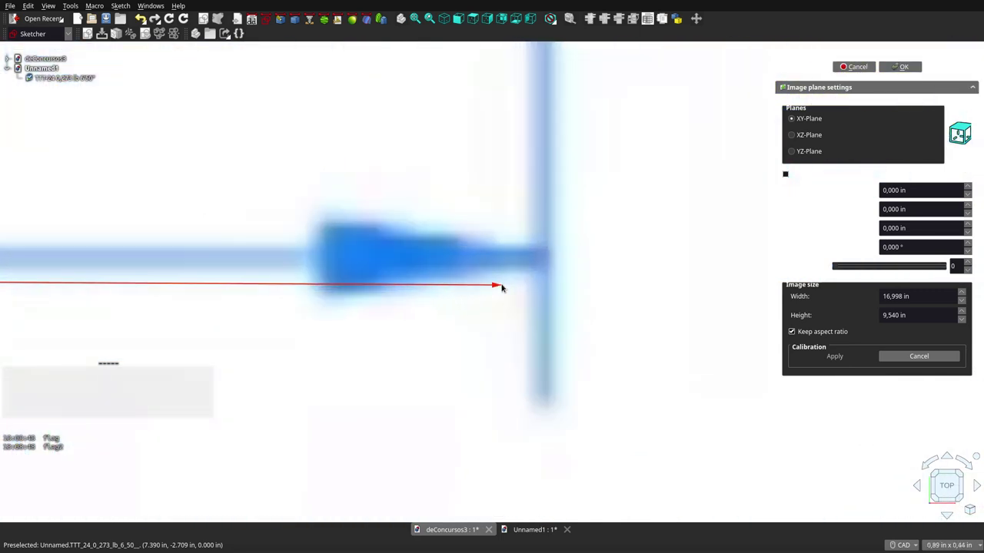
pyautogui.scroll(2, 500, 287)
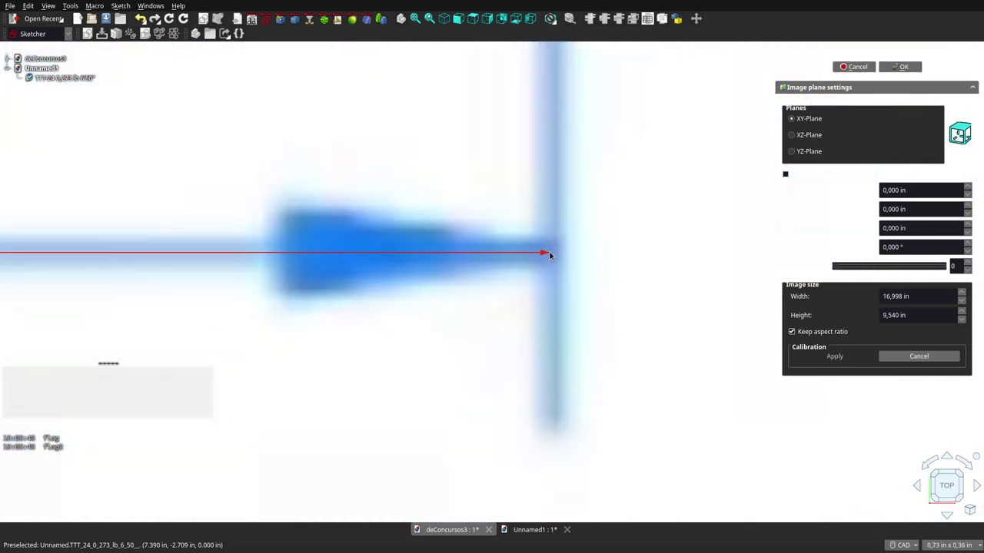
pyautogui.scroll(2, 550, 255)
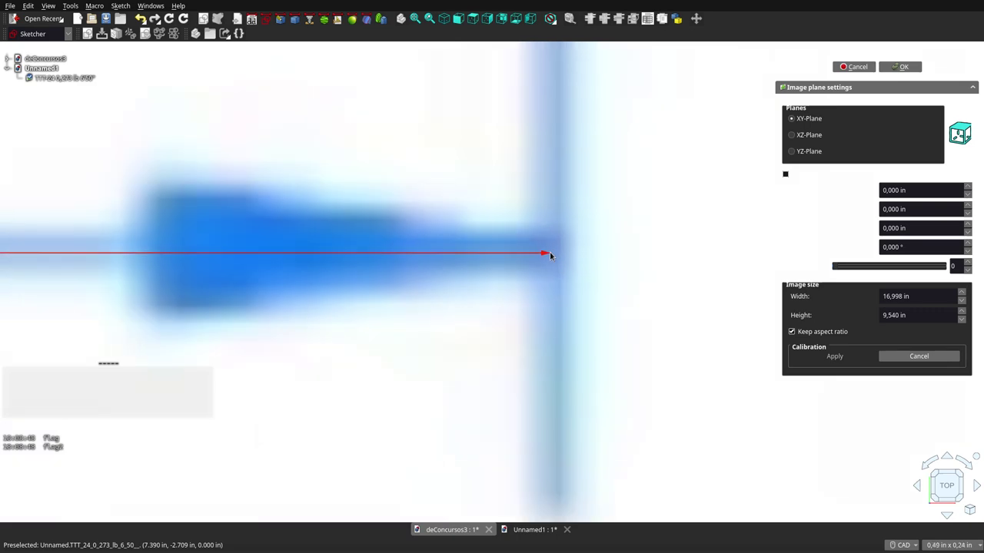
# Measure the 6.50 dimension as 6.5 in, scaling the sheet to 23,917 × 13,424 in.
pyautogui.click(550, 255)
pyautogui.scroll(-2, 557, 254)
pyautogui.scroll(-5, 559, 254)
pyautogui.scroll(-8, 567, 251)
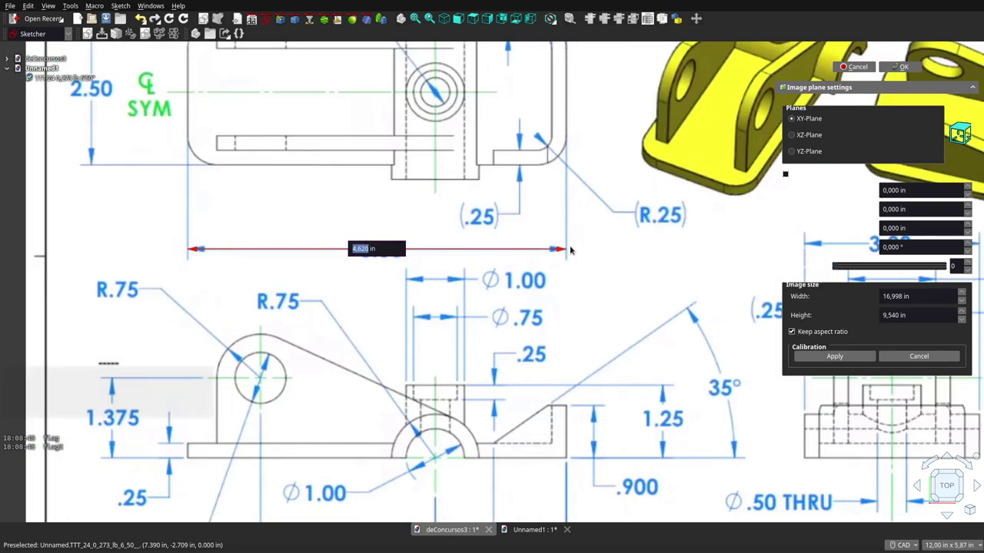
pyautogui.scroll(-1, 570, 250)
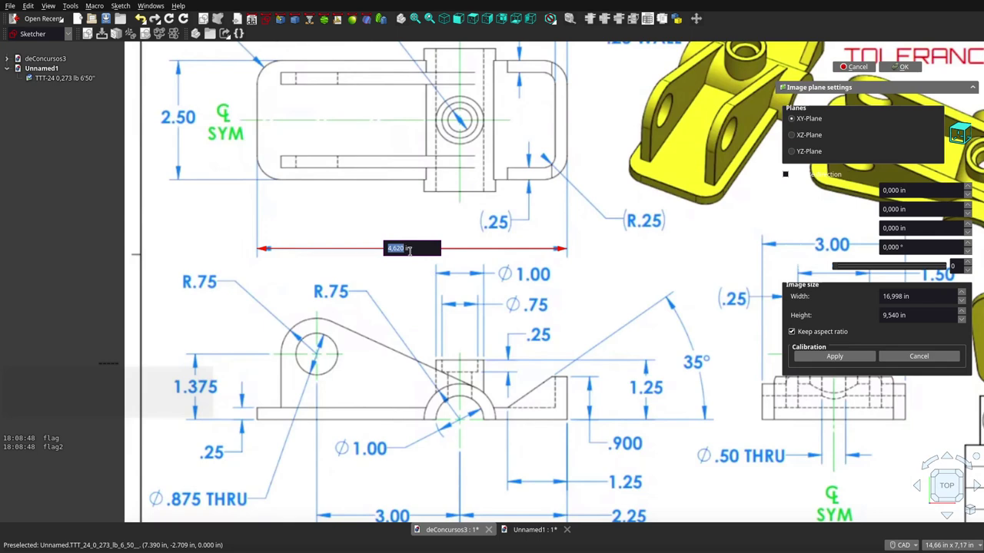
pyautogui.write('6')
pyautogui.press('Return')
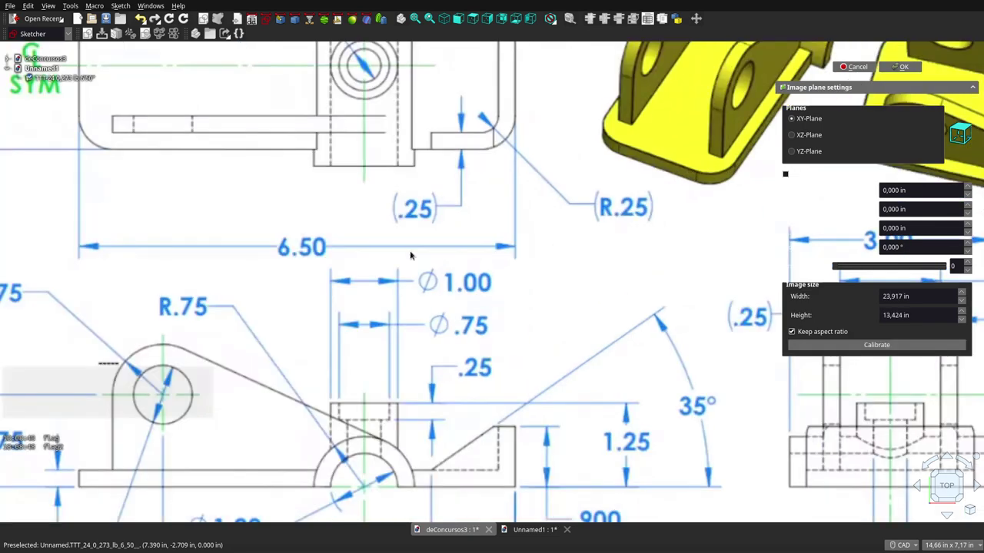
pyautogui.scroll(-5, 424, 262)
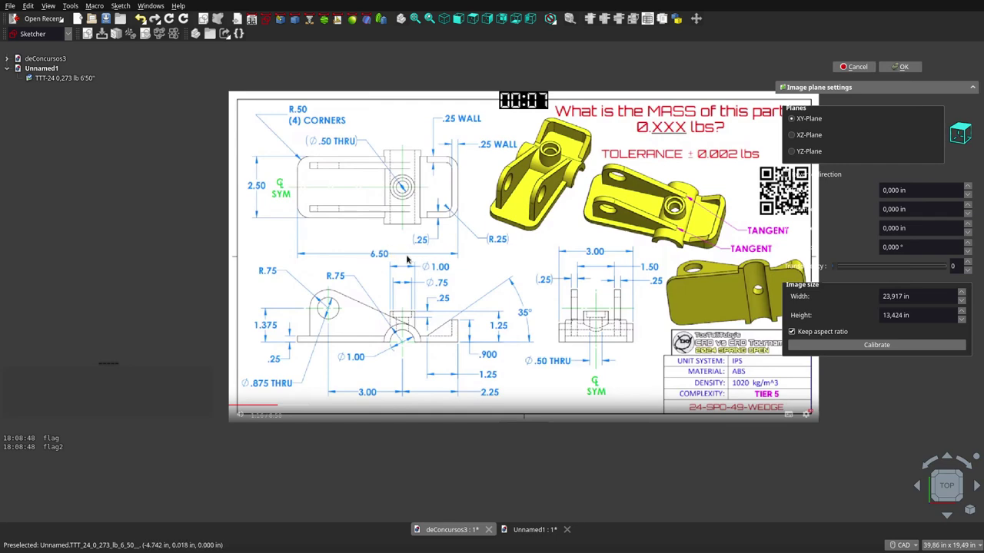
pyautogui.press('Escape')
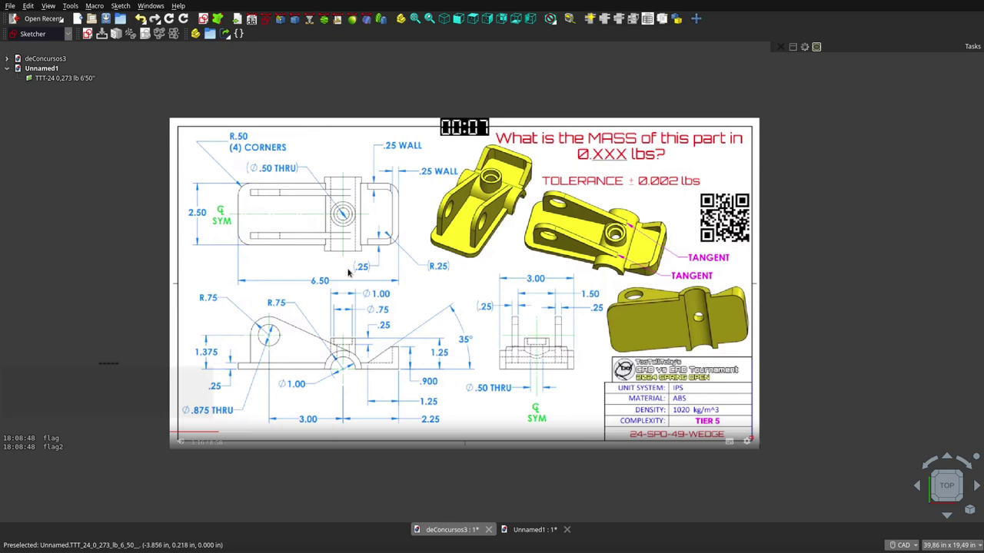
# Duplicate the drawing image plane by pasting copies into the document.
pyautogui.click(86, 79)
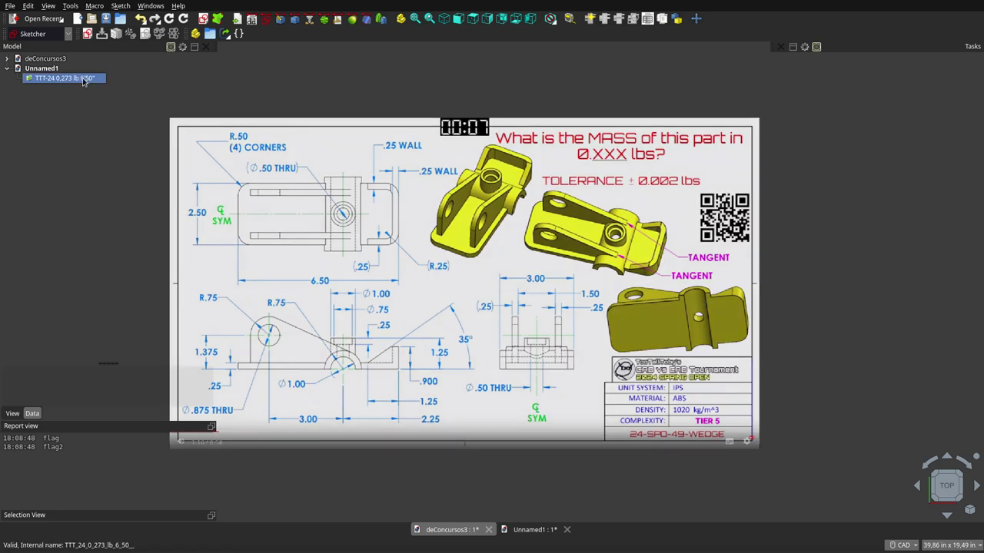
pyautogui.click(84, 82)
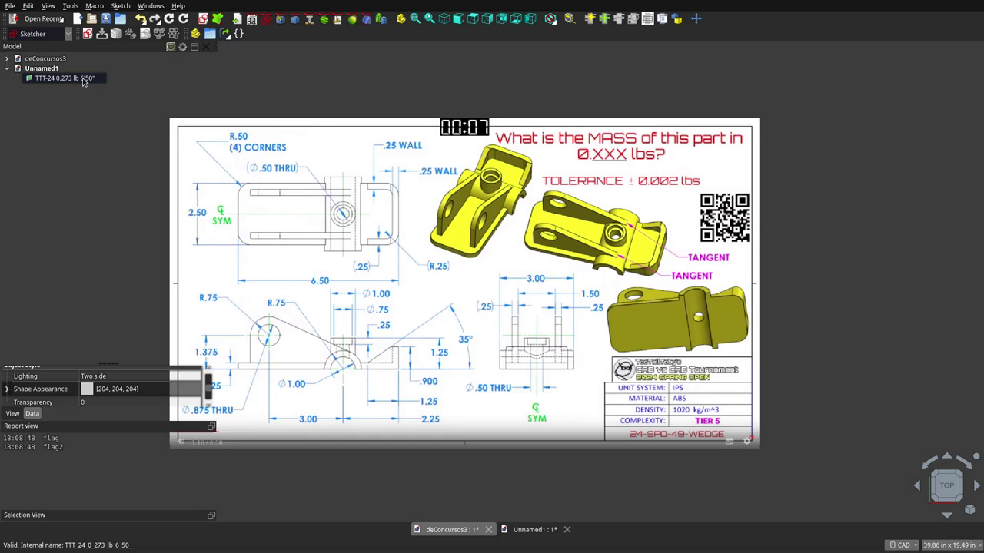
pyautogui.hotkey('ctrl', 'v')
pyautogui.hotkey('ctrl', 'v')
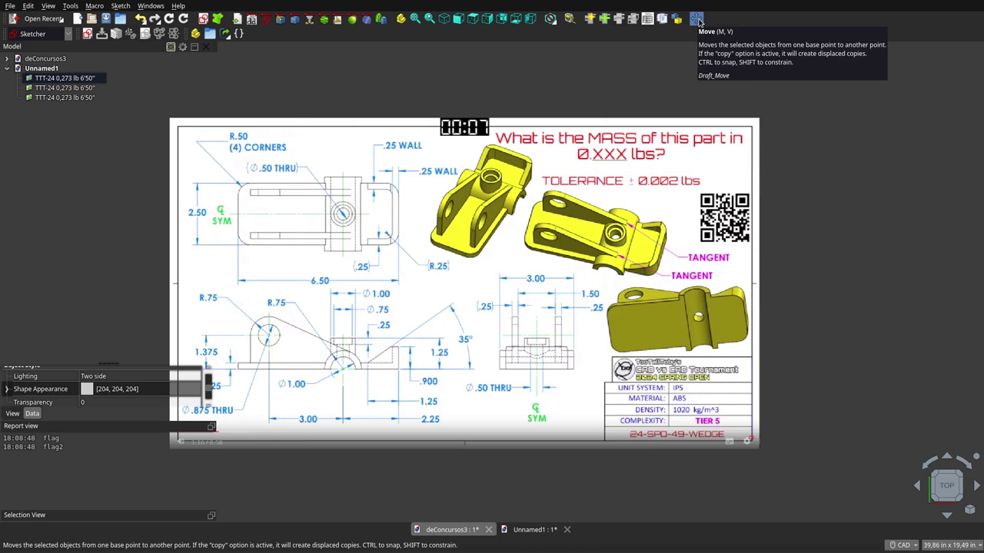
# Select the first image plane and start the Draft Move command on it.
pyautogui.click(697, 19)
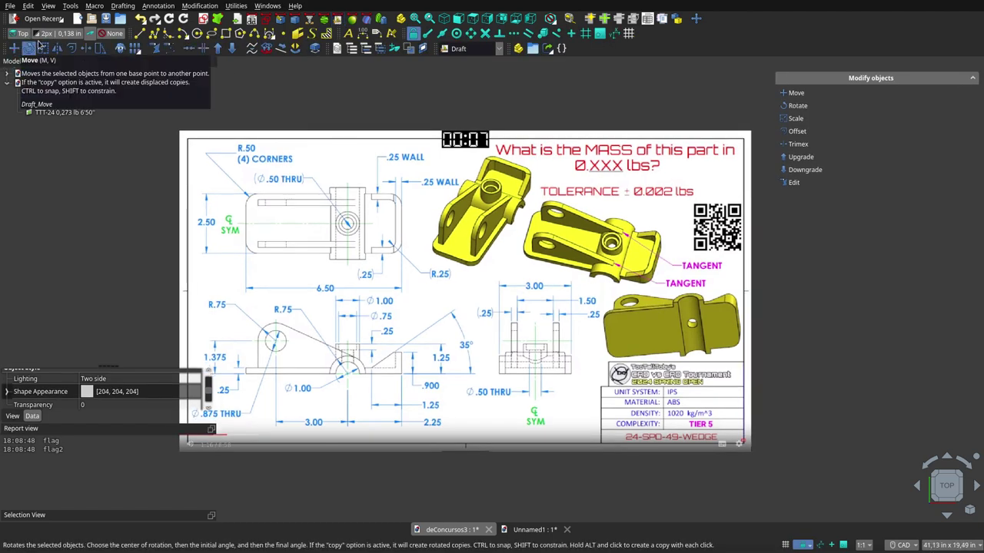
pyautogui.click(205, 22)
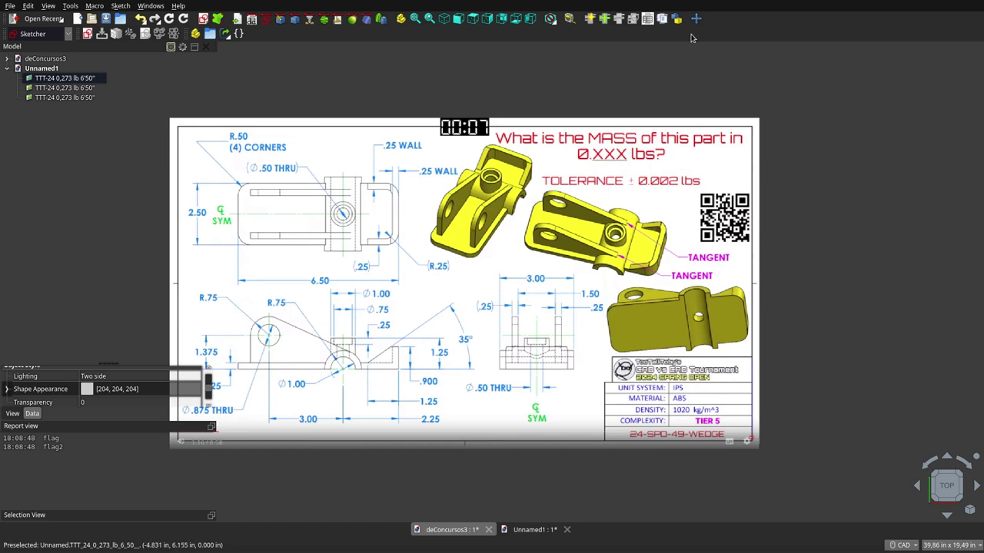
pyautogui.click(55, 79)
pyautogui.click(697, 21)
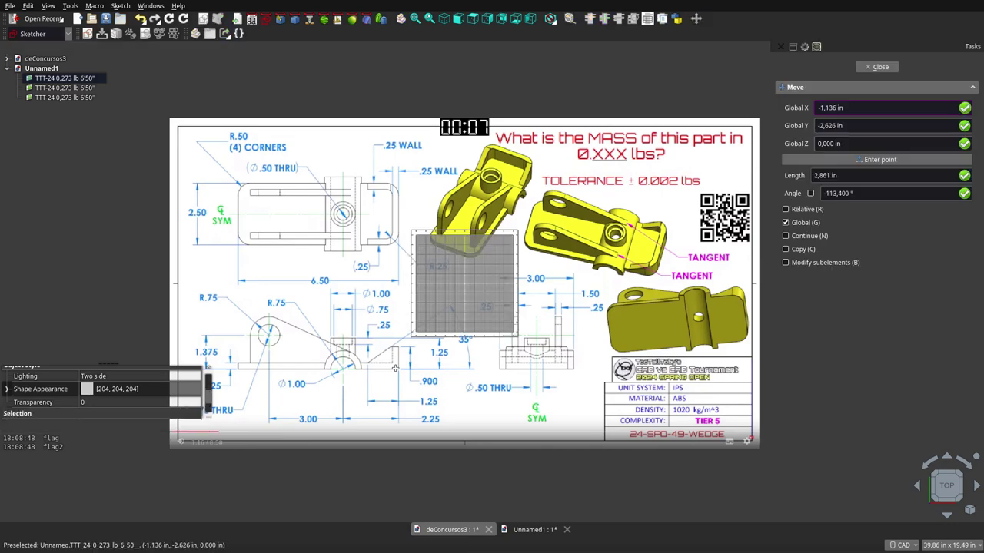
# Move the first image from its semicircle centre to target X = 0.
pyautogui.scroll(5, 357, 385)
pyautogui.scroll(5, 366, 380)
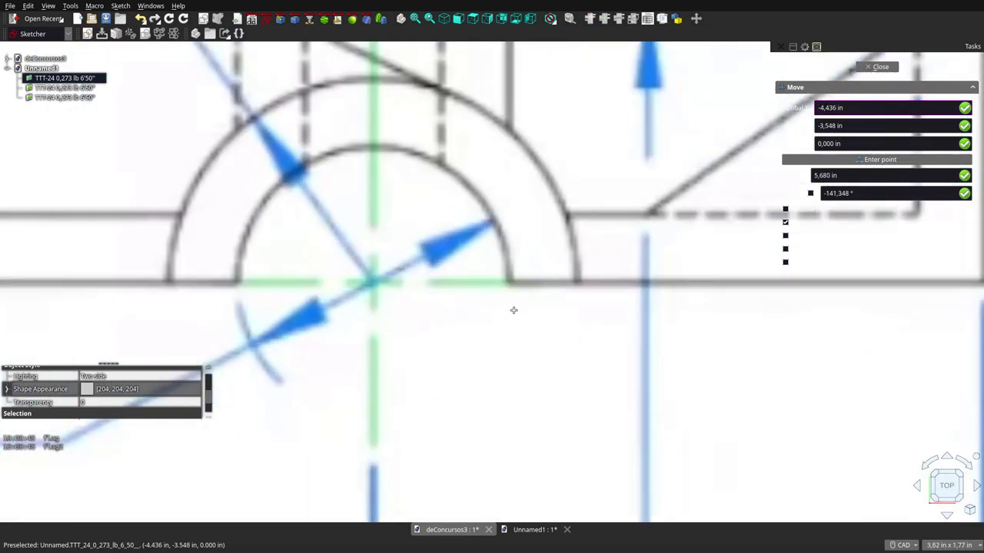
pyautogui.scroll(-3, 511, 307)
pyautogui.scroll(4, 427, 311)
pyautogui.scroll(1, 412, 317)
pyautogui.scroll(5, 556, 303)
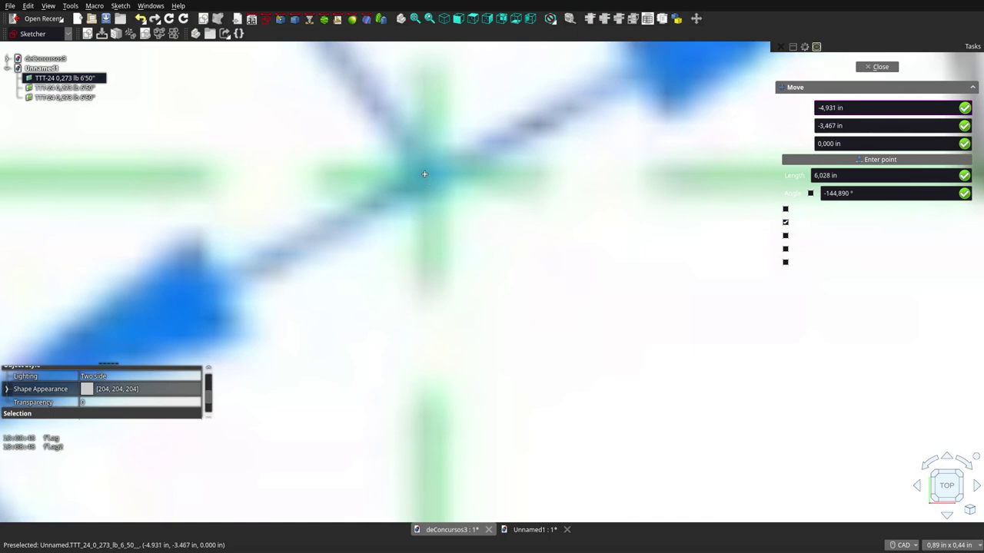
pyautogui.click(853, 105)
pyautogui.hotkey('ctrl', 'a')
pyautogui.write('0')
pyautogui.click(865, 160)
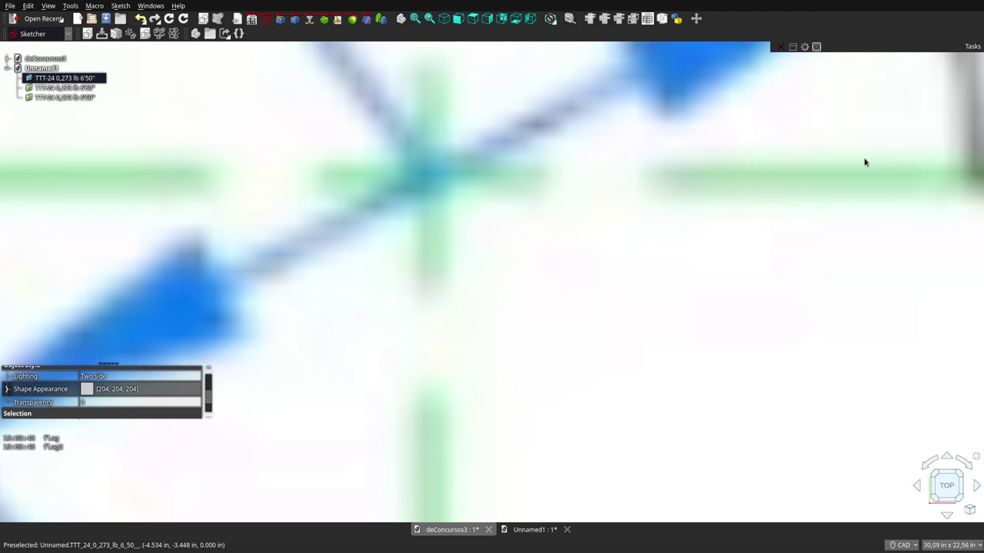
pyautogui.scroll(-2, 527, 300)
pyautogui.scroll(-2, 527, 300)
pyautogui.scroll(-3, 525, 296)
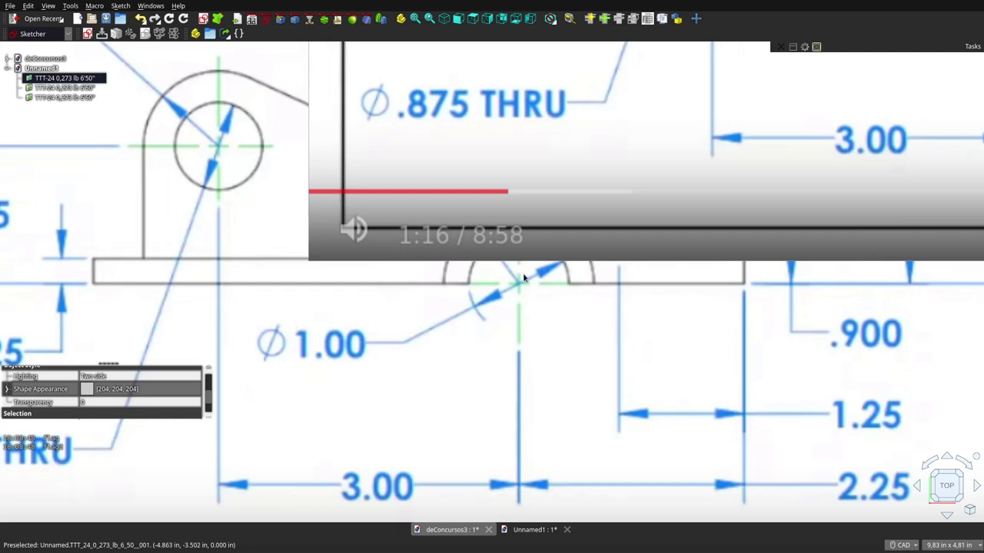
pyautogui.scroll(-3, 522, 278)
pyautogui.scroll(-2, 523, 278)
pyautogui.scroll(-2, 526, 292)
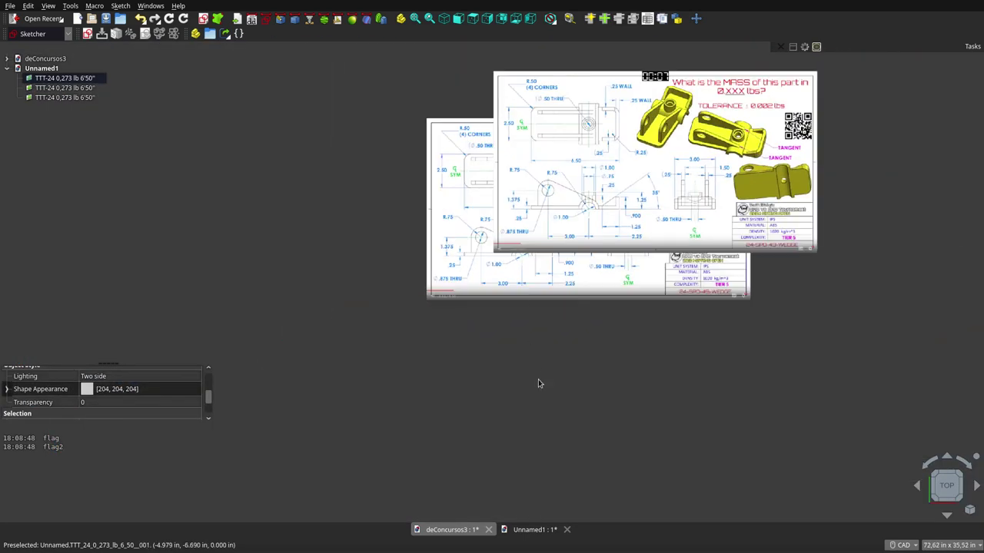
# Hide the already-moved first image plane and view the remaining copies from the top.
pyautogui.click(539, 382)
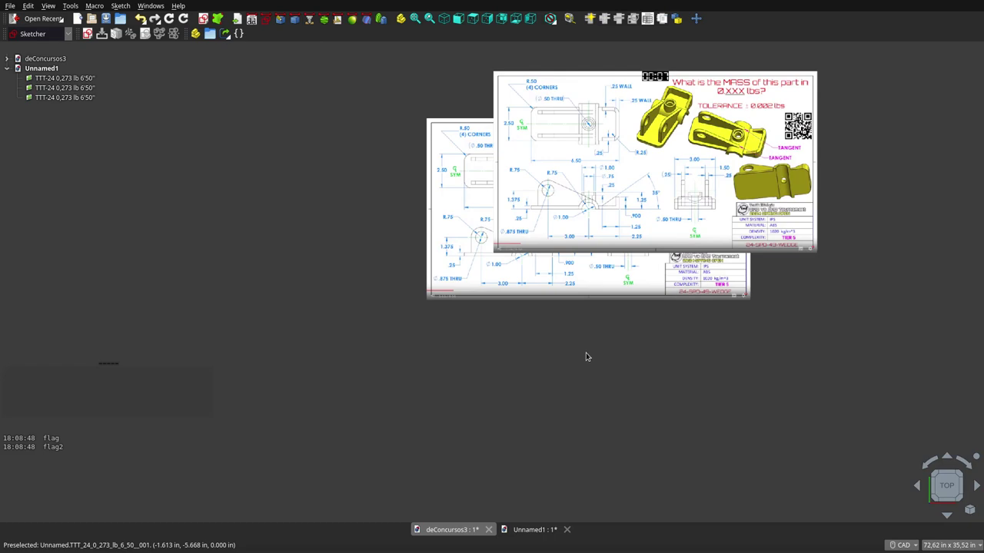
pyautogui.moveTo(600, 355)
pyautogui.mouseDown(button='middle')
pyautogui.moveTo(576, 323)
pyautogui.moveTo(626, 351)
pyautogui.moveTo(577, 390)
pyautogui.moveTo(533, 384)
pyautogui.moveTo(617, 390)
pyautogui.moveTo(619, 362)
pyautogui.moveTo(600, 358)
pyautogui.mouseUp(button='middle')
pyautogui.scroll(-2, 556, 364)
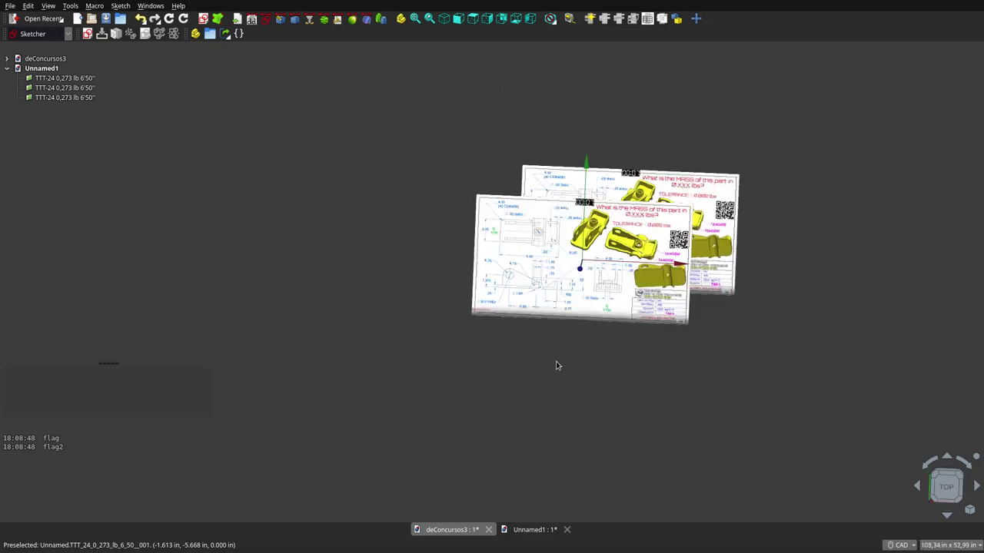
pyautogui.scroll(3, 562, 351)
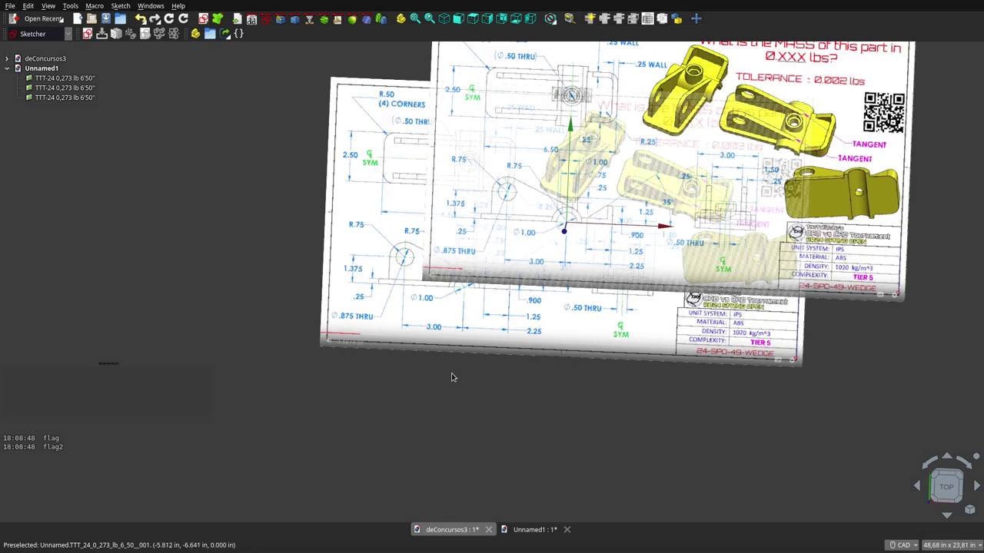
pyautogui.scroll(-2, 519, 386)
pyautogui.click(64, 97)
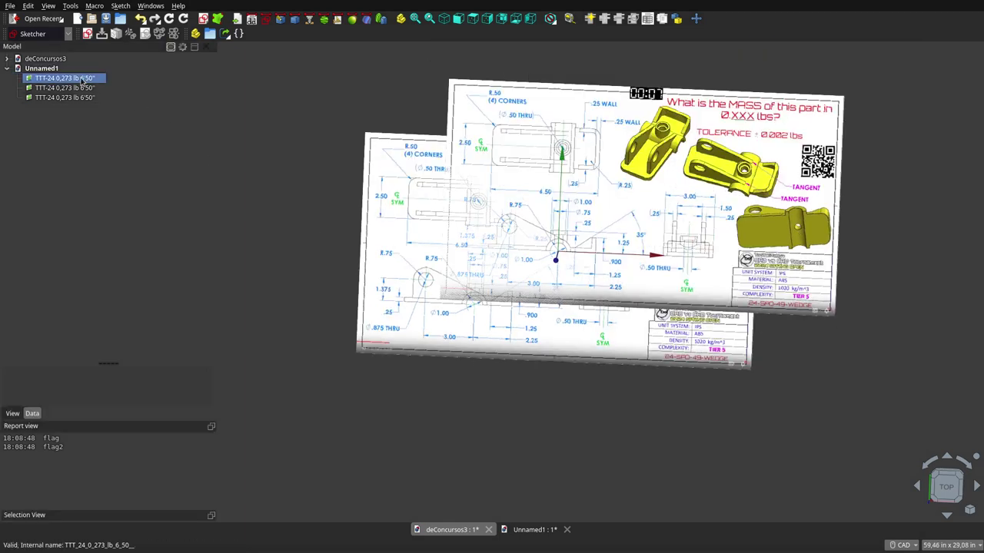
pyautogui.click(83, 79)
pyautogui.press('space')
pyautogui.click(86, 87)
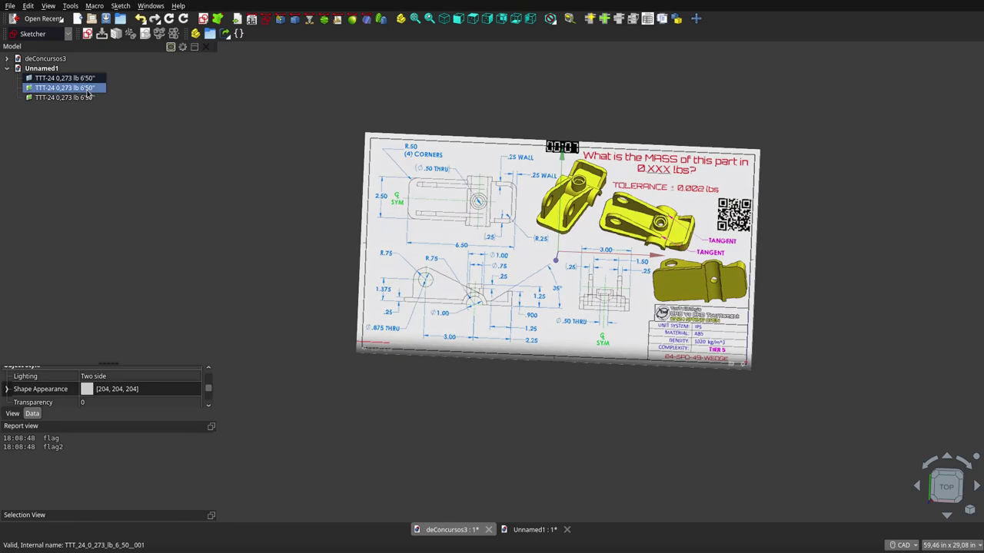
pyautogui.keyDown('ctrl'); pyautogui.click(87, 89); pyautogui.keyUp('ctrl')
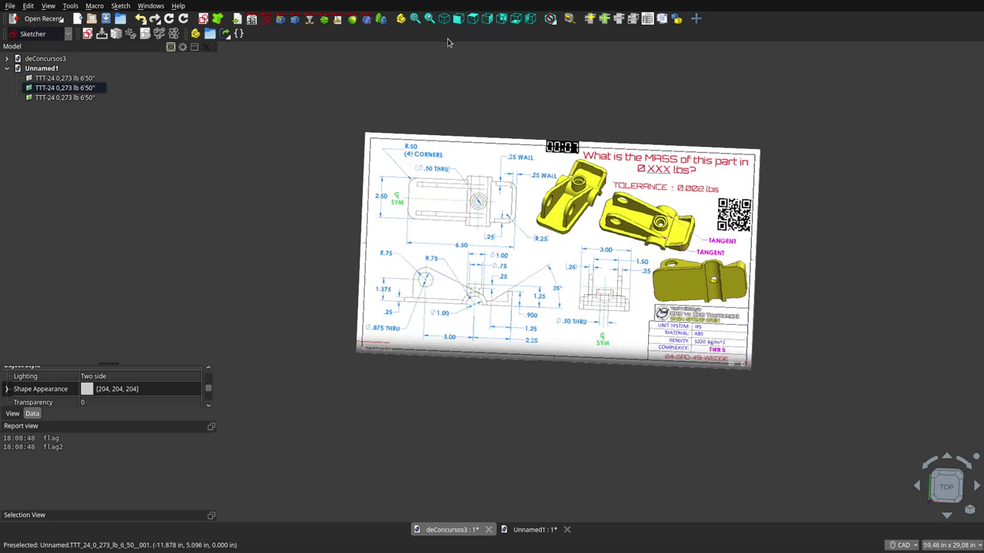
pyautogui.click(473, 18)
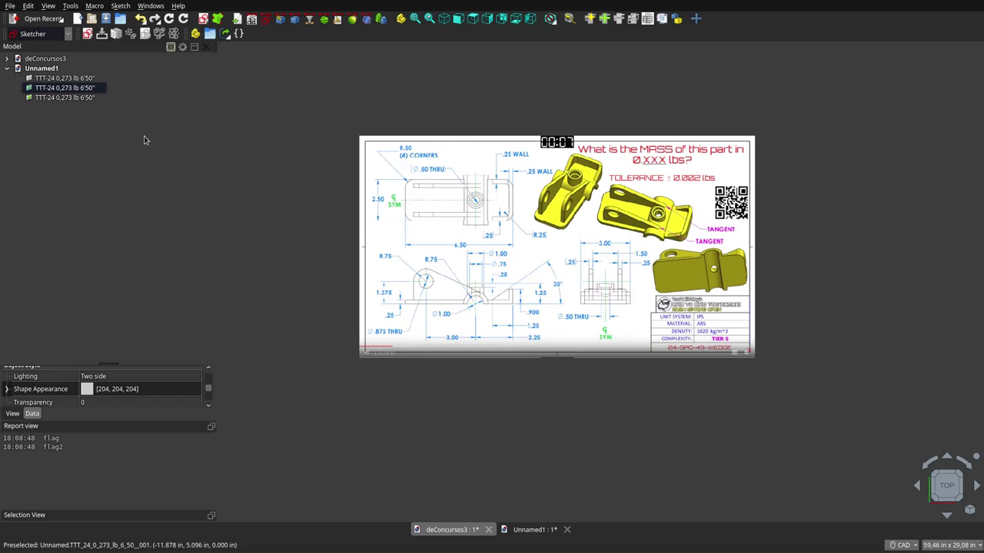
# Move the second image copy to target point X 0, Y 0.
pyautogui.click(696, 19)
pyautogui.scroll(8, 463, 195)
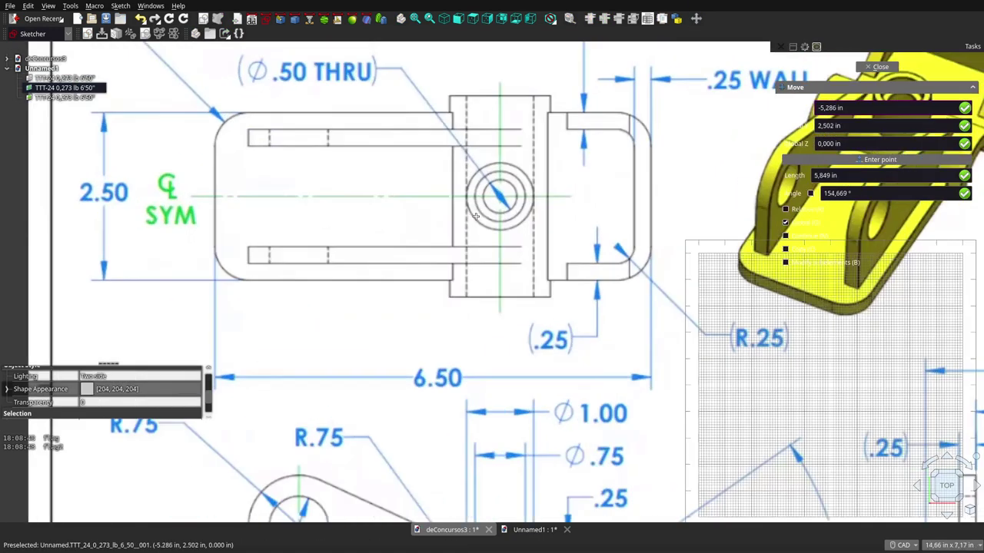
pyautogui.scroll(8, 586, 116)
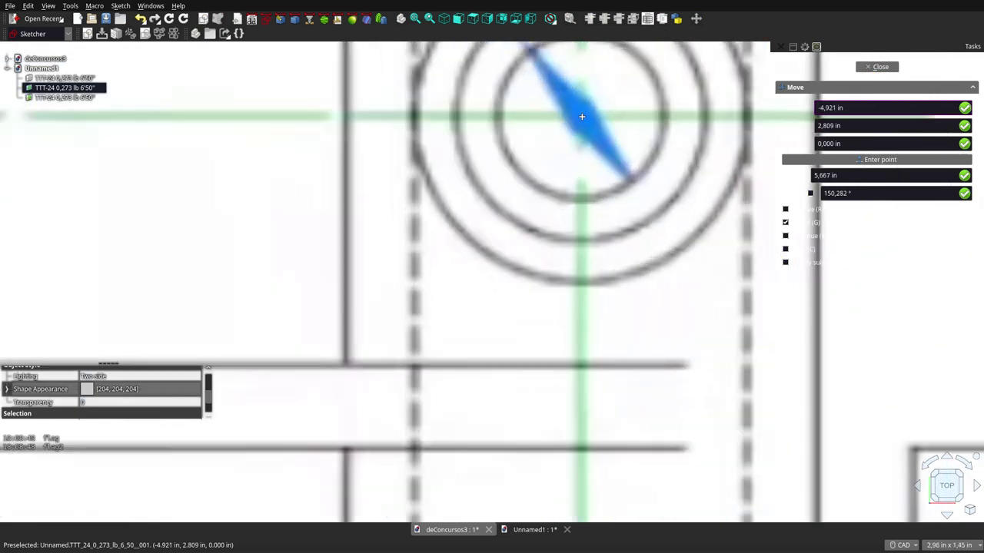
pyautogui.write('0')
pyautogui.click(872, 125)
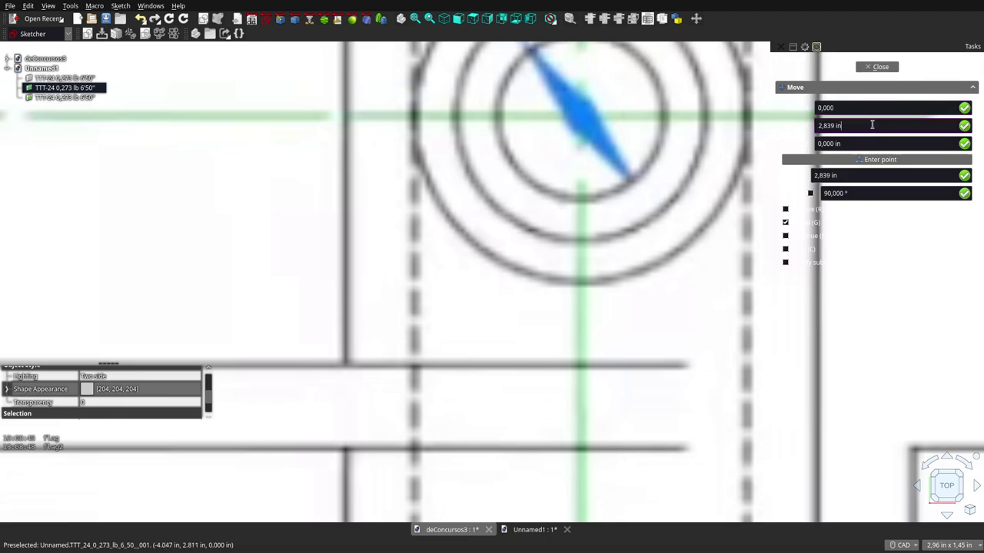
pyautogui.write('0')
pyautogui.click(874, 163)
pyautogui.scroll(-5, 556, 283)
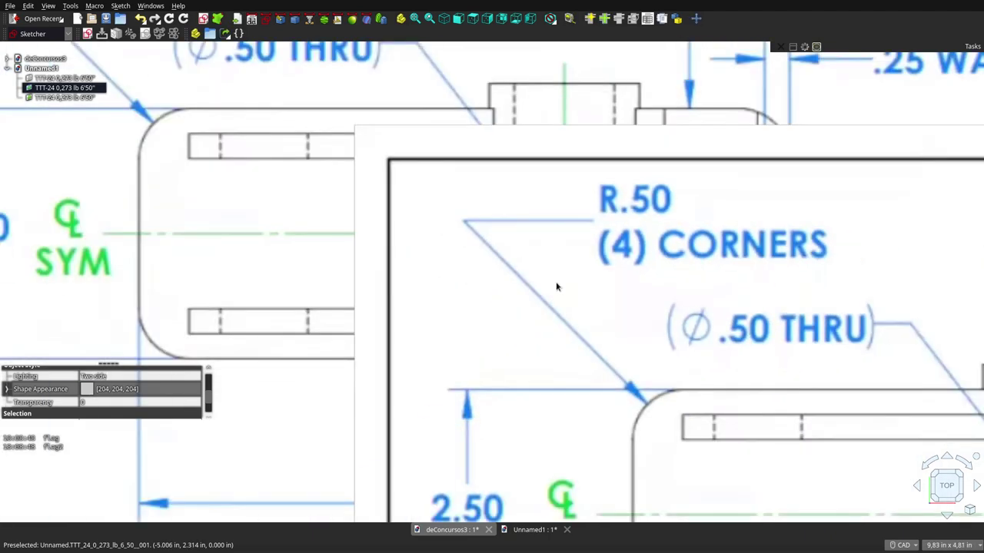
pyautogui.scroll(-5, 557, 283)
# Undo that move and reselect the second image plane.
pyautogui.press('Down')
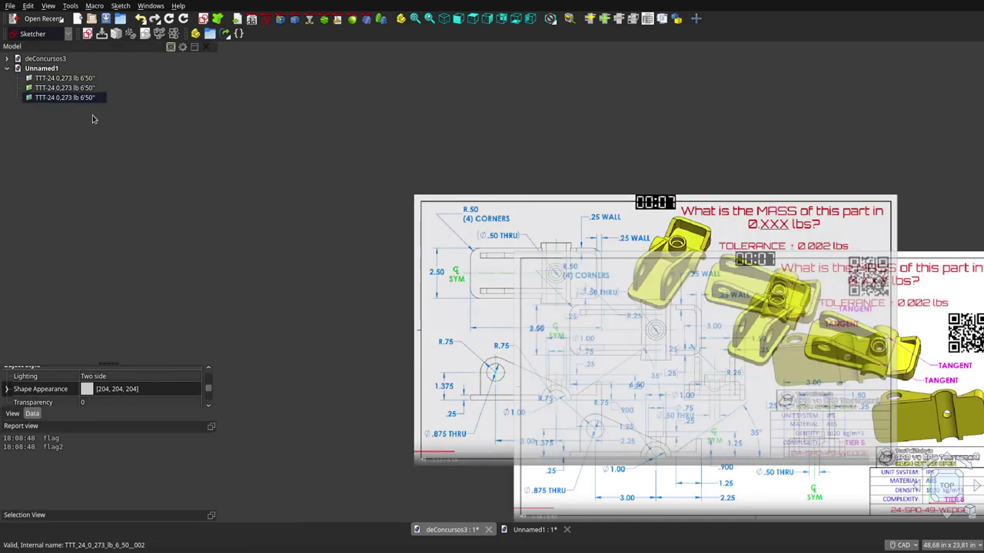
pyautogui.scroll(-3, 186, 182)
pyautogui.scroll(4, 351, 246)
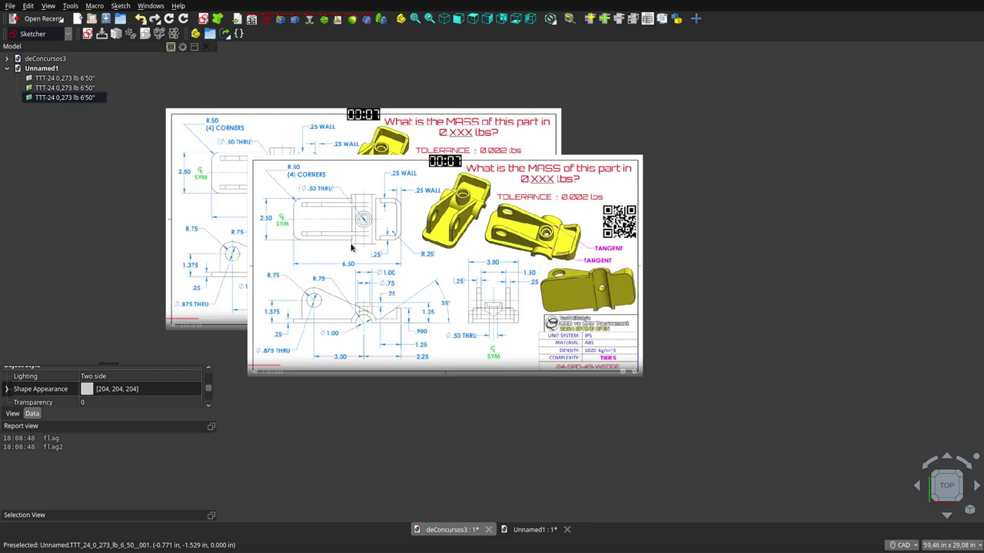
pyautogui.press('Up')
pyautogui.hotkey('ctrl', 'z')
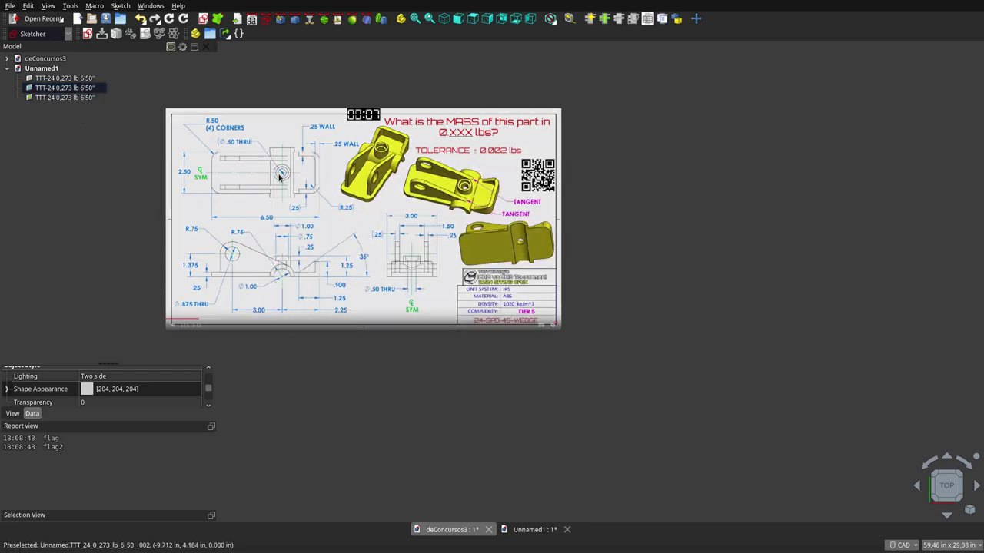
pyautogui.scroll(-2, 584, 277)
pyautogui.scroll(-1, 643, 272)
pyautogui.scroll(8, 375, 218)
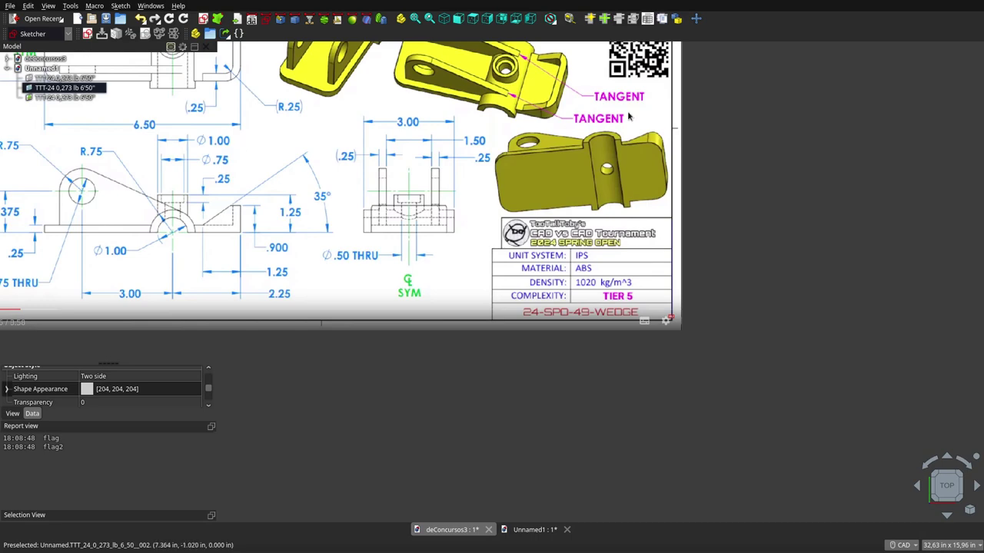
# Move the selected image plane again with the target X set to 0.
pyautogui.click(696, 18)
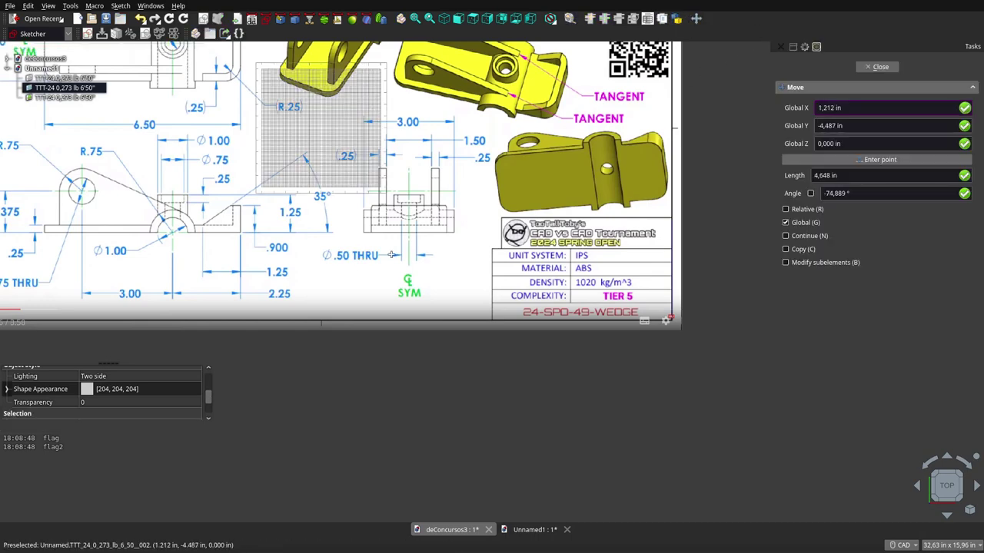
pyautogui.scroll(4, 411, 260)
pyautogui.scroll(5, 397, 235)
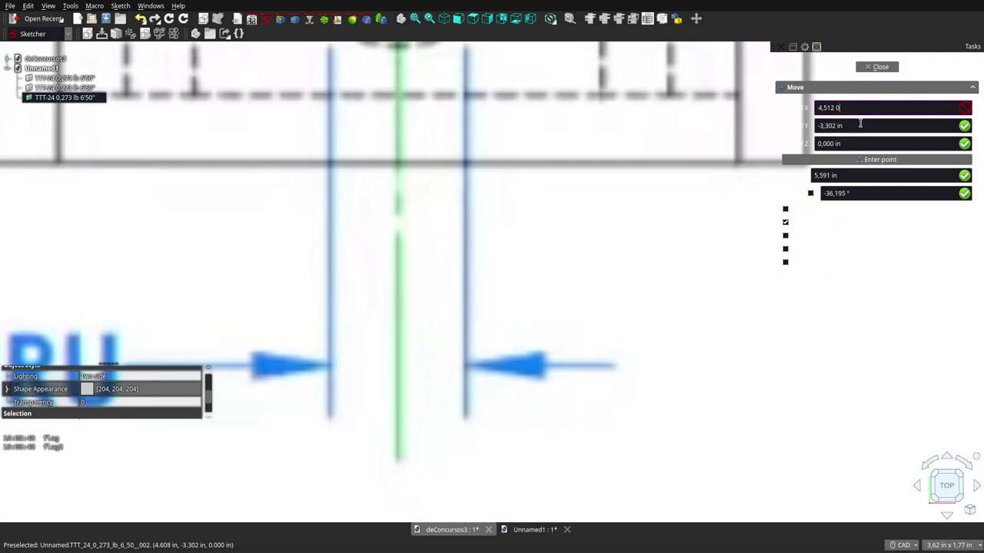
pyautogui.write('0')
pyautogui.click(858, 125)
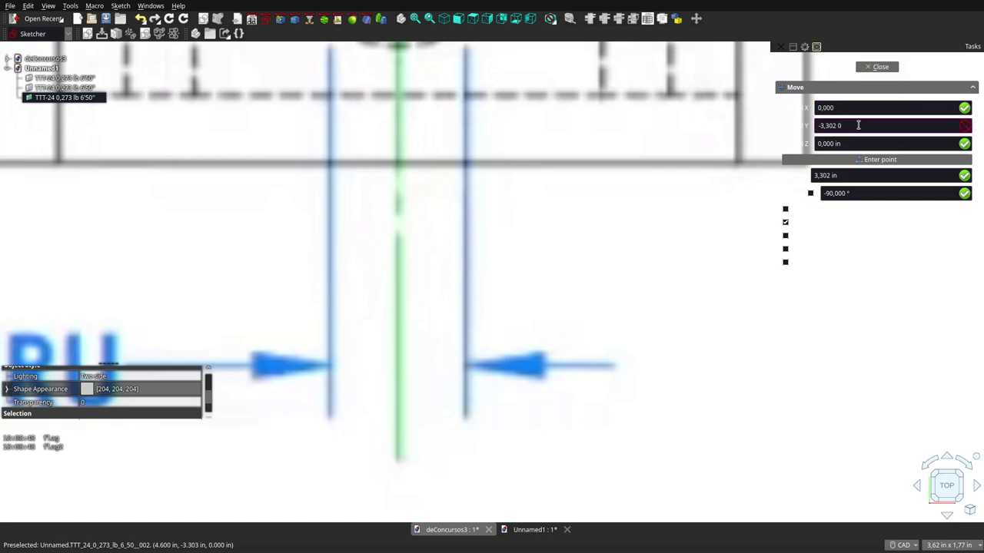
pyautogui.click(879, 159)
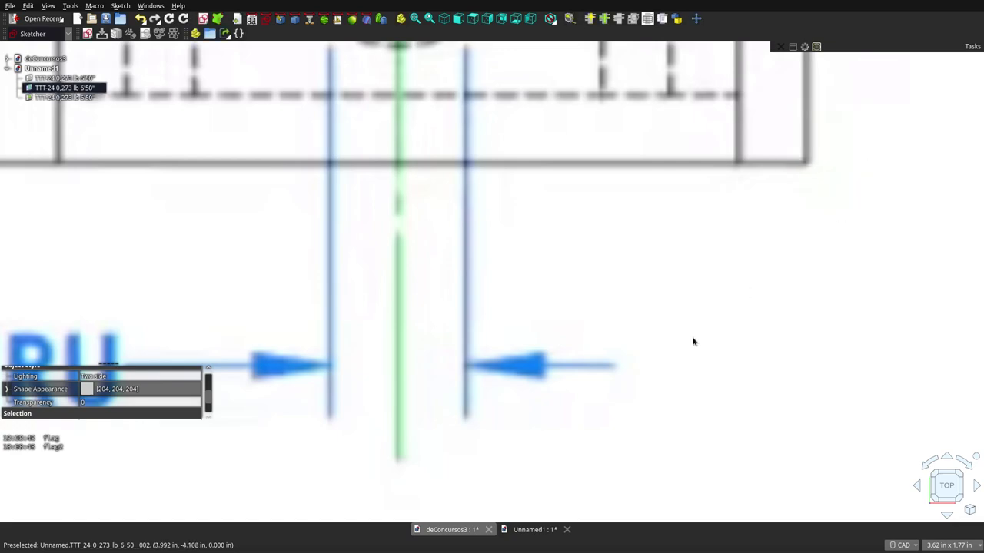
pyautogui.scroll(-5, 692, 341)
pyautogui.scroll(-5, 692, 341)
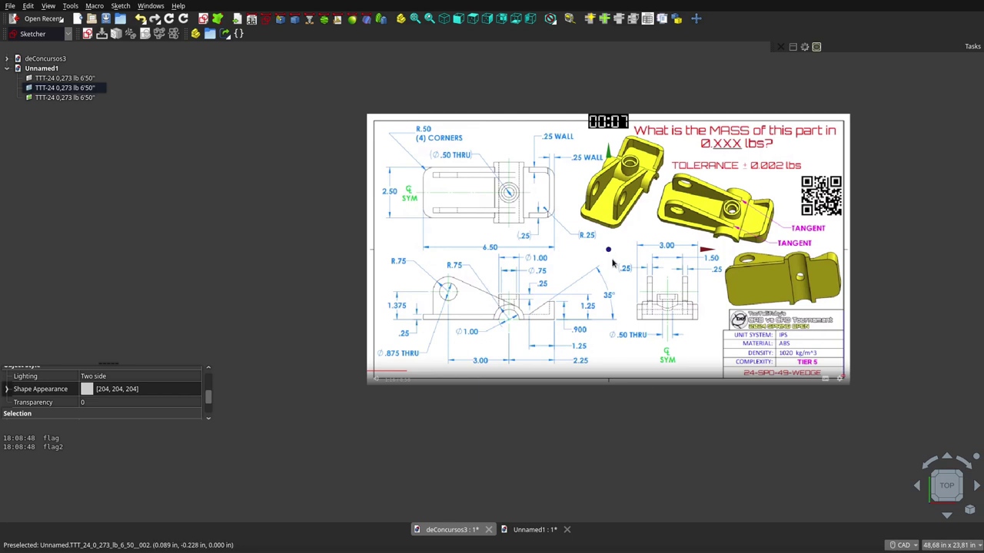
pyautogui.moveTo(64, 88)
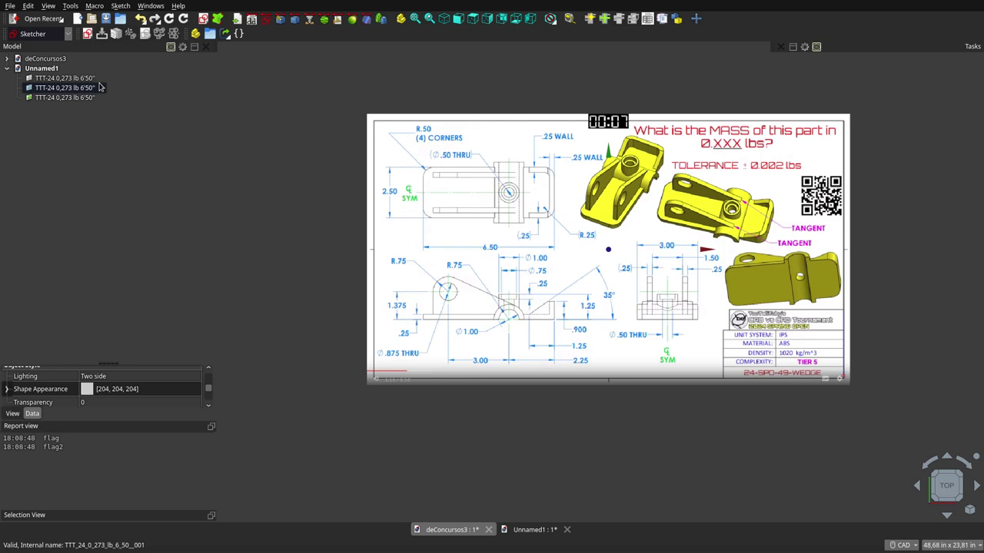
# Check each image plane's placement, then hide the second and third planes.
pyautogui.click(65, 97)
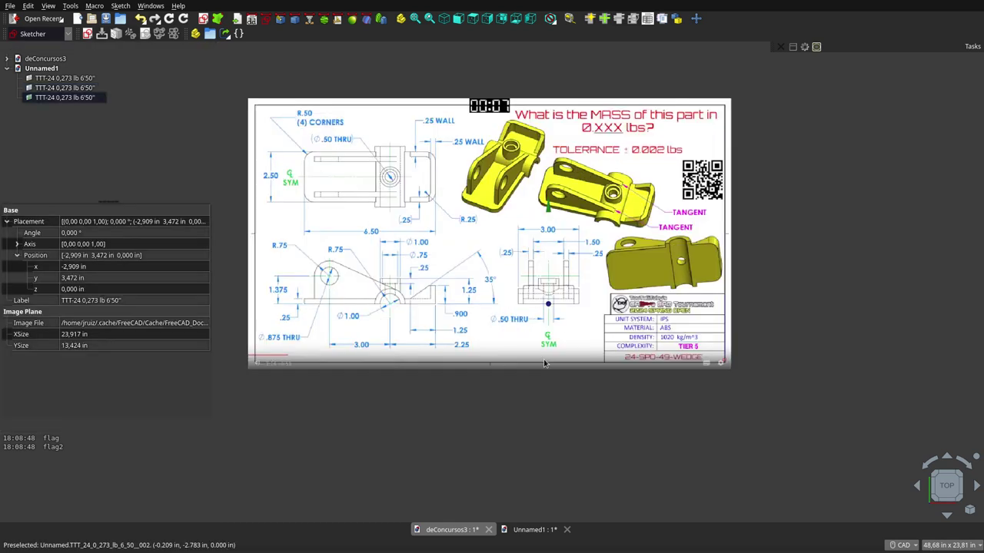
pyautogui.click(77, 78)
pyautogui.click(73, 87)
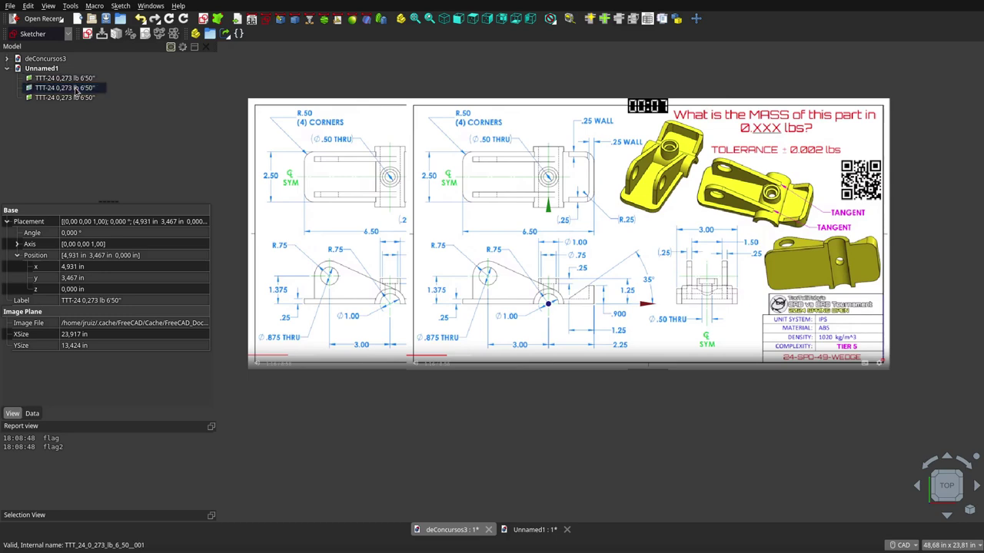
pyautogui.scroll(-4, 512, 271)
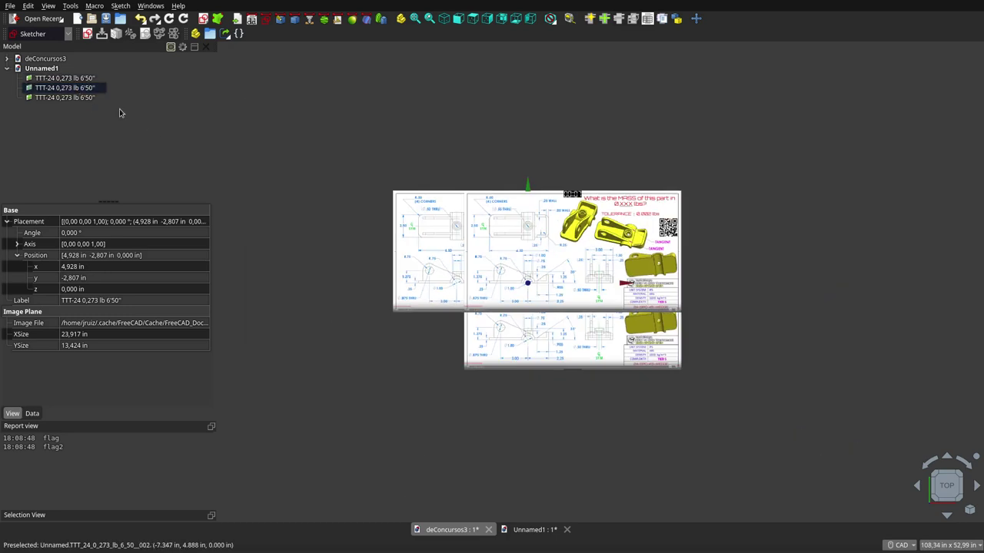
pyautogui.keyDown('ctrl'); pyautogui.click(79, 95); pyautogui.keyUp('ctrl')
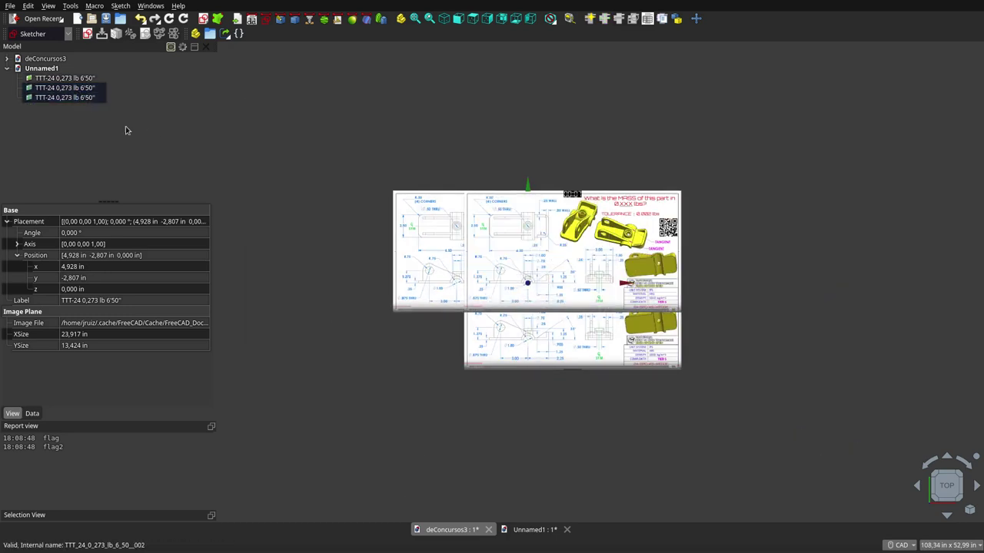
pyautogui.press('space')
pyautogui.scroll(3, 551, 296)
pyautogui.scroll(5, 542, 273)
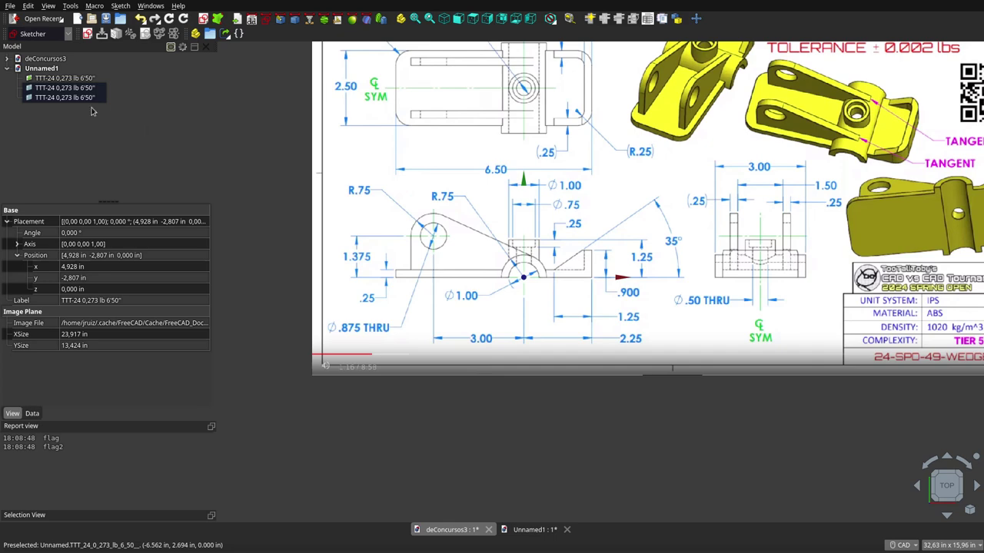
# Toggle plane visibility until one drawing plane shows, then orbit to see it tilted.
pyautogui.press('space')
pyautogui.click(62, 79)
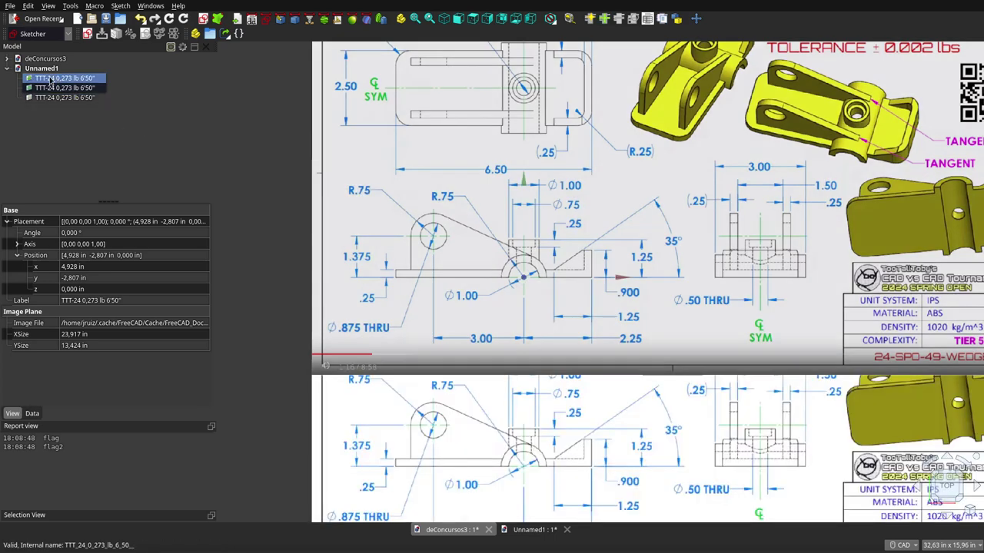
pyautogui.press('space')
pyautogui.scroll(-3, 484, 218)
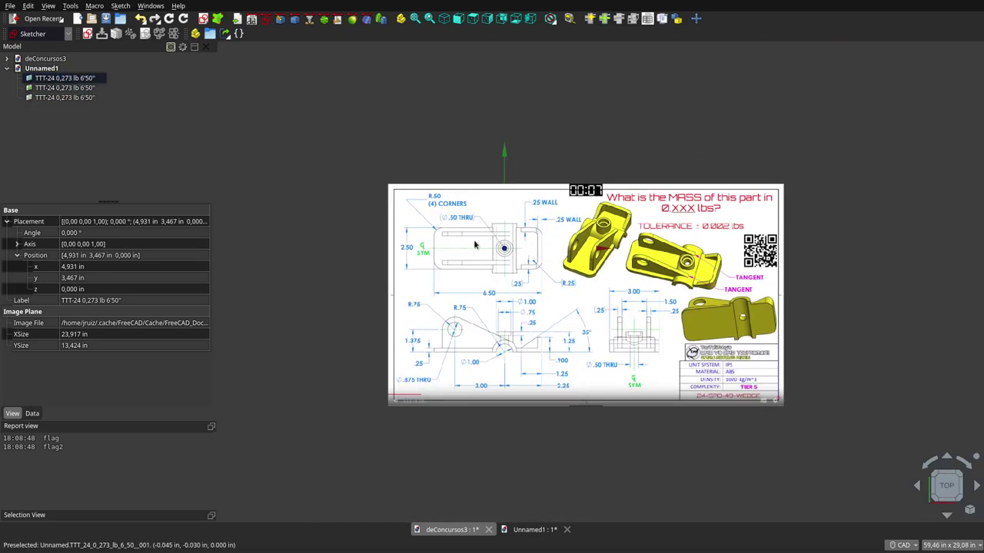
pyautogui.click(78, 98)
pyautogui.keyDown('ctrl'); pyautogui.click(77, 87); pyautogui.keyUp('ctrl')
pyautogui.press('space')
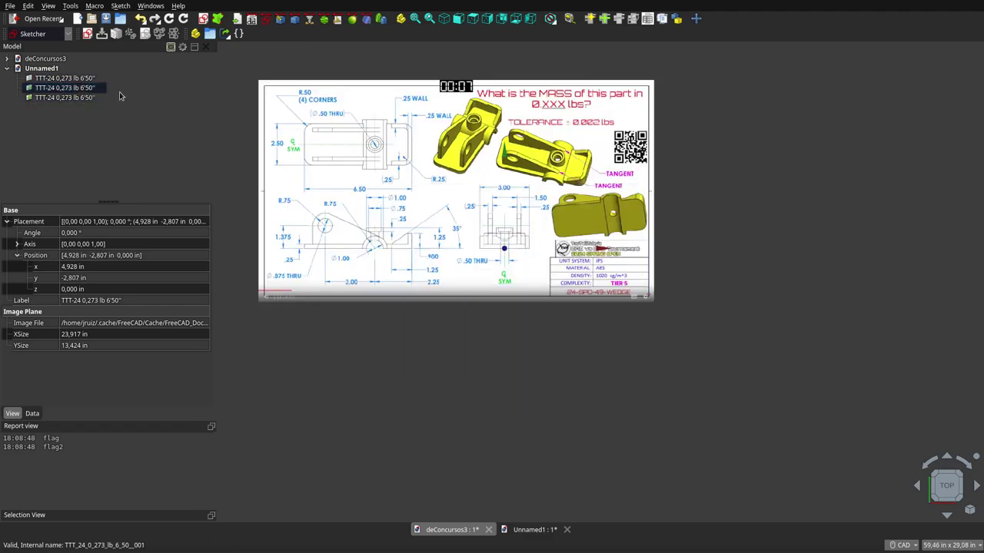
pyautogui.scroll(5, 508, 254)
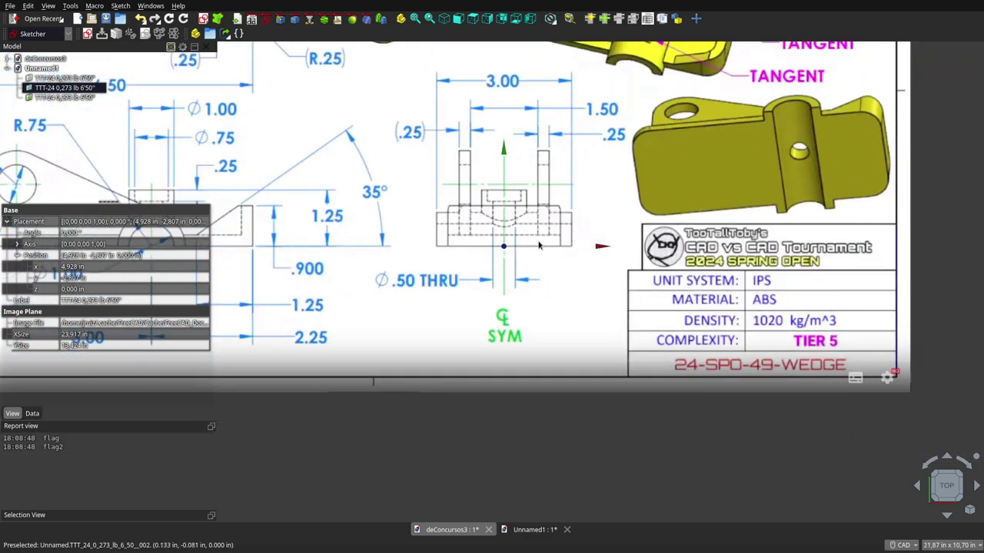
pyautogui.scroll(-8, 539, 244)
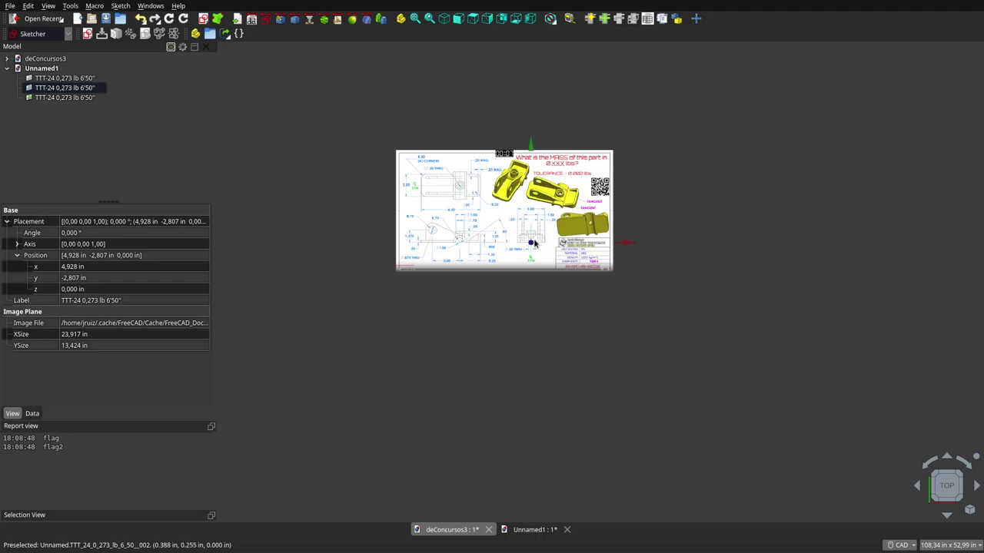
pyautogui.scroll(3, 536, 245)
pyautogui.scroll(-3, 536, 245)
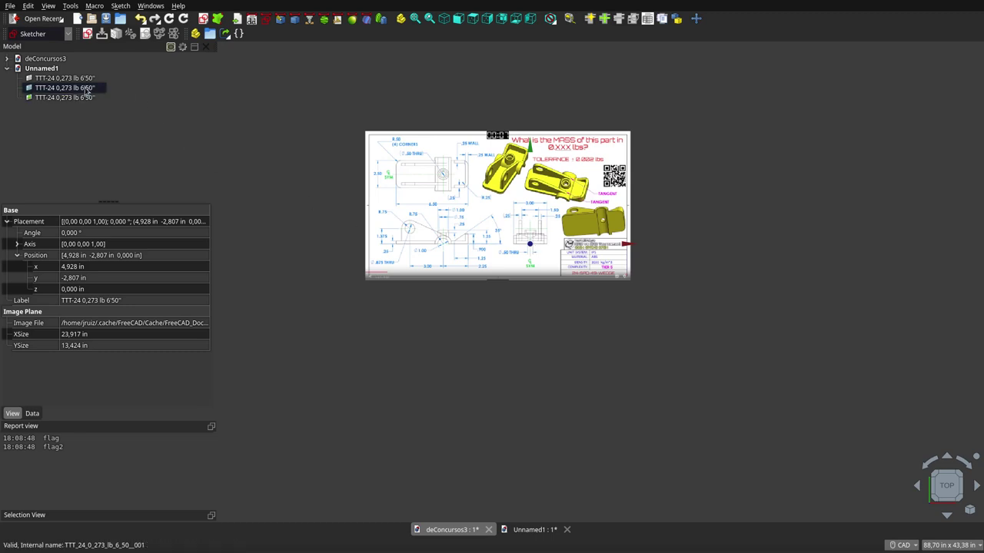
pyautogui.click(81, 80)
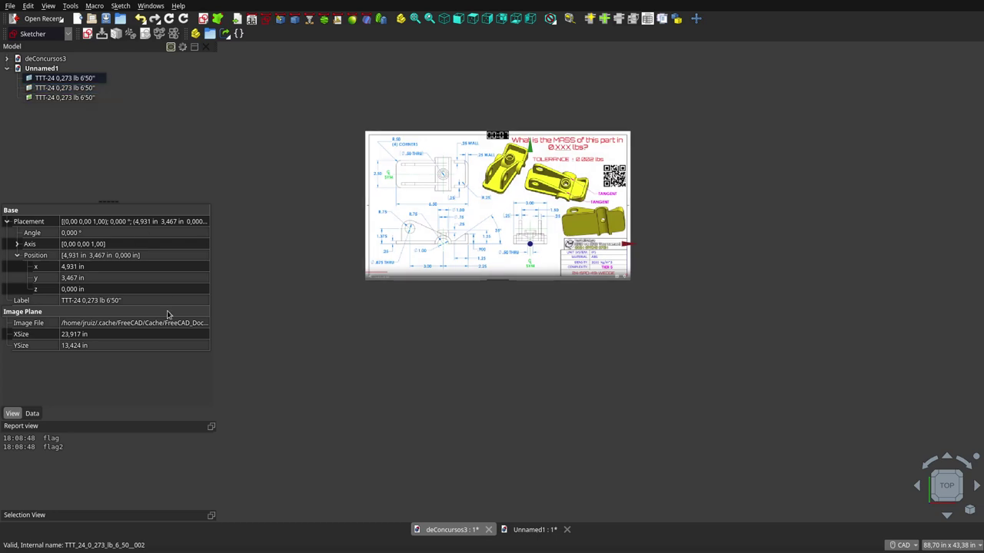
pyautogui.click(533, 367)
pyautogui.moveTo(533, 367)
pyautogui.mouseDown(button='middle')
pyautogui.moveTo(515, 331)
pyautogui.moveTo(492, 339)
pyautogui.mouseUp(button='middle')
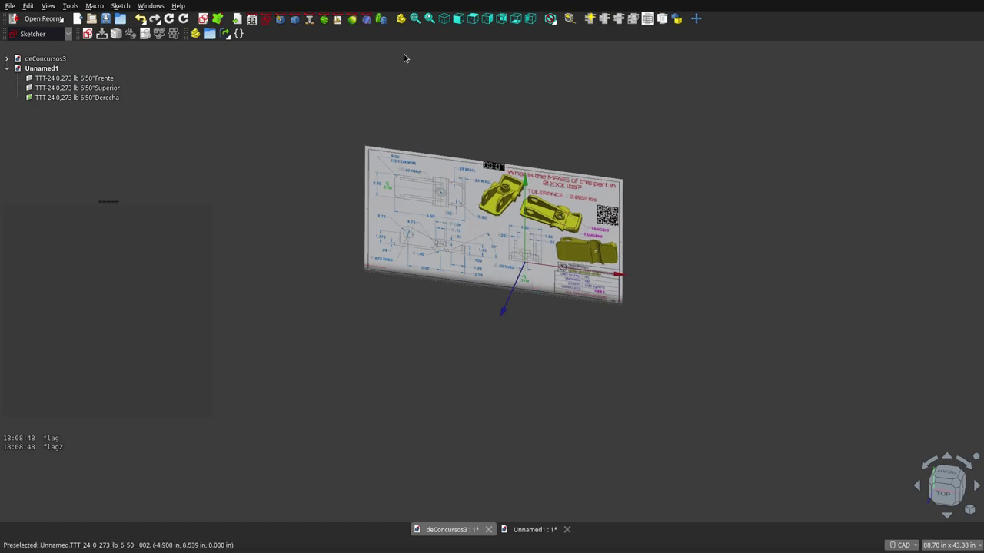
# View the Frente, Superior and Derecha planes in isometric and orbit slightly.
pyautogui.click(450, 23)
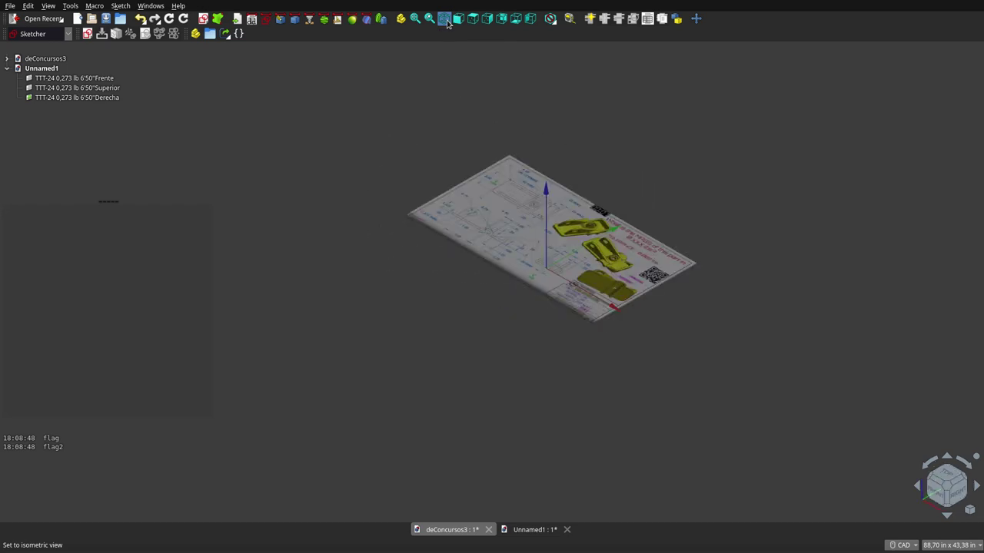
pyautogui.moveTo(543, 376)
pyautogui.mouseDown(button='middle')
pyautogui.moveTo(485, 316)
pyautogui.moveTo(487, 395)
pyautogui.mouseUp(button='middle')
pyautogui.click(447, 20)
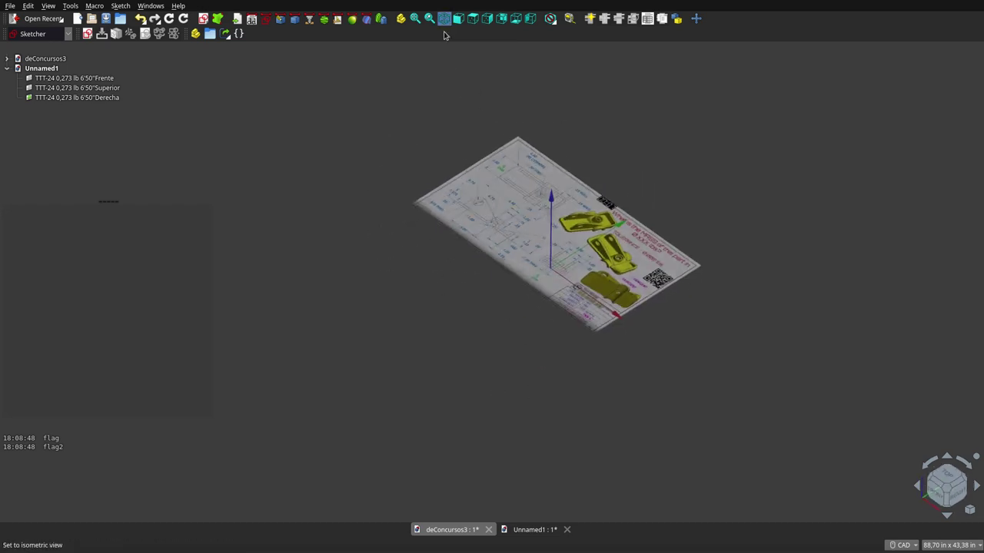
pyautogui.moveTo(610, 191)
pyautogui.mouseDown(button='middle')
pyautogui.moveTo(600, 212)
pyautogui.moveTo(610, 220)
pyautogui.mouseUp(button='middle')
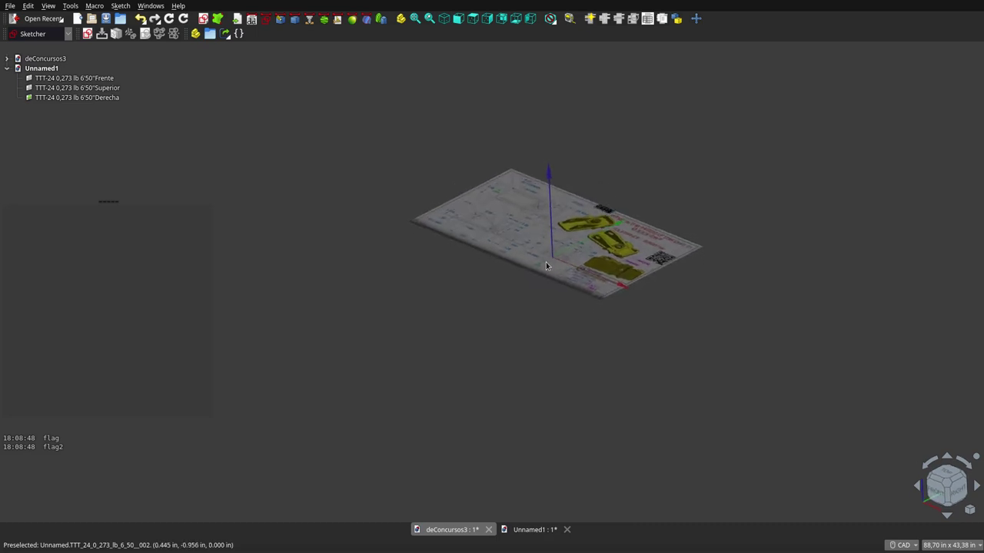
pyautogui.scroll(3, 582, 256)
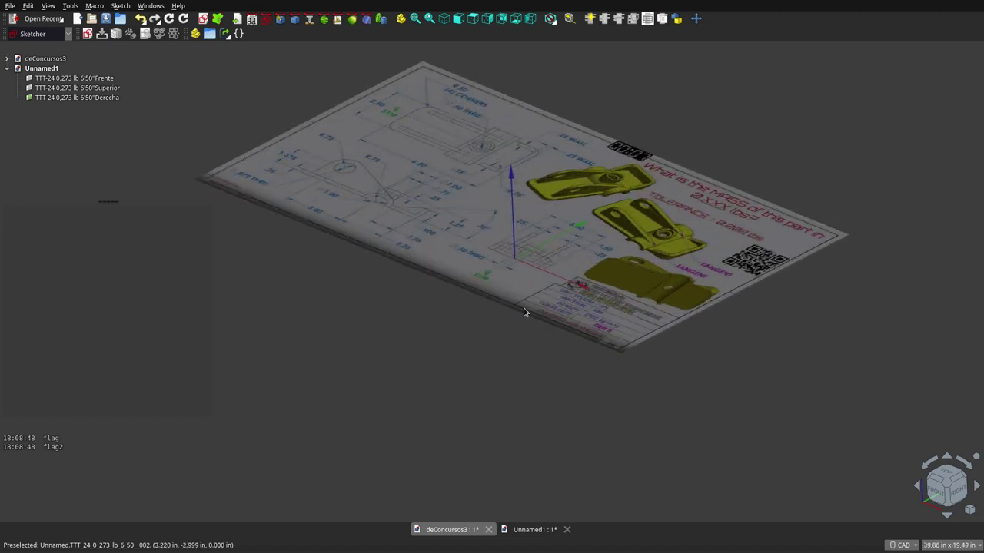
pyautogui.scroll(-3, 521, 309)
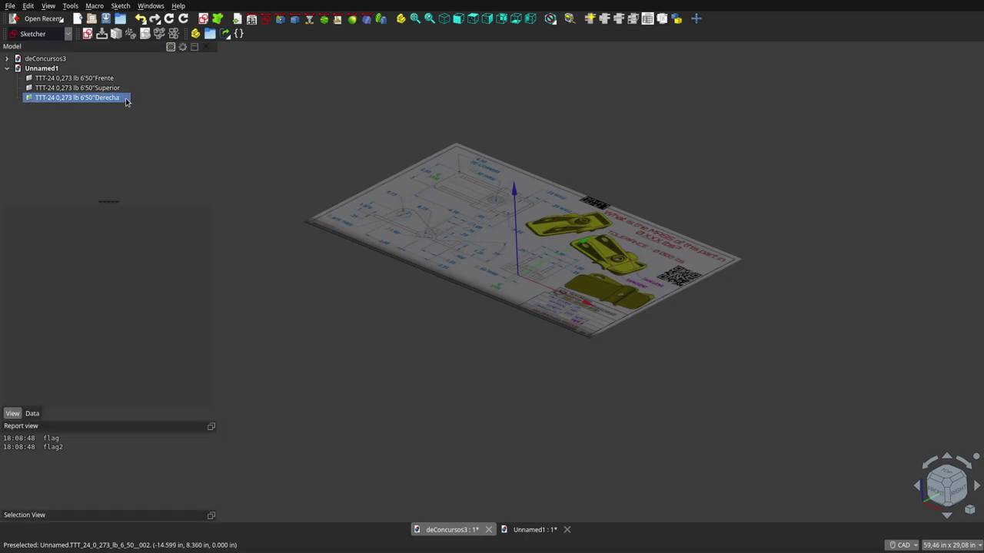
pyautogui.click(91, 78)
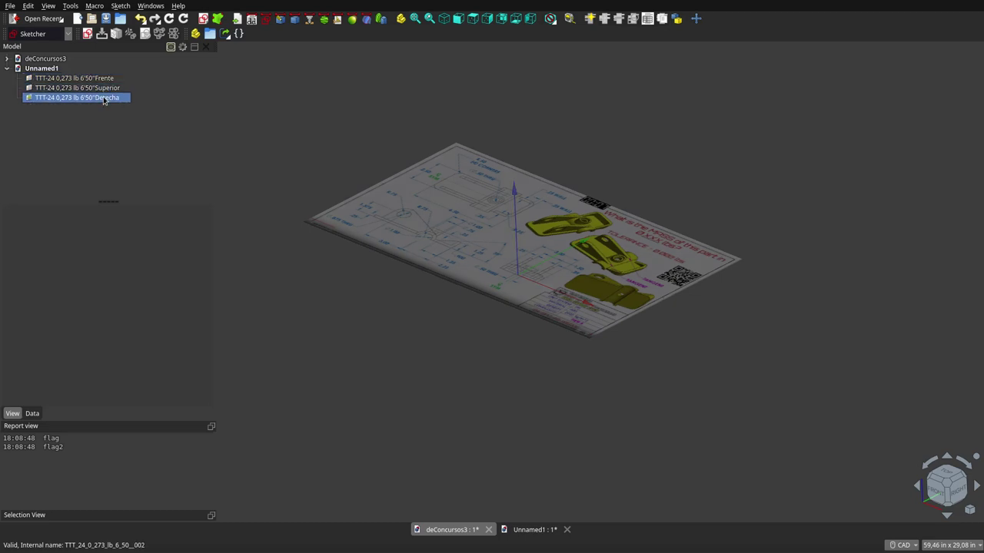
# Hide the Derecha plane, then stand Frente on the XZ plane with a 0,001 in offset.
pyautogui.click(106, 98)
pyautogui.press('space')
pyautogui.doubleClick(98, 80)
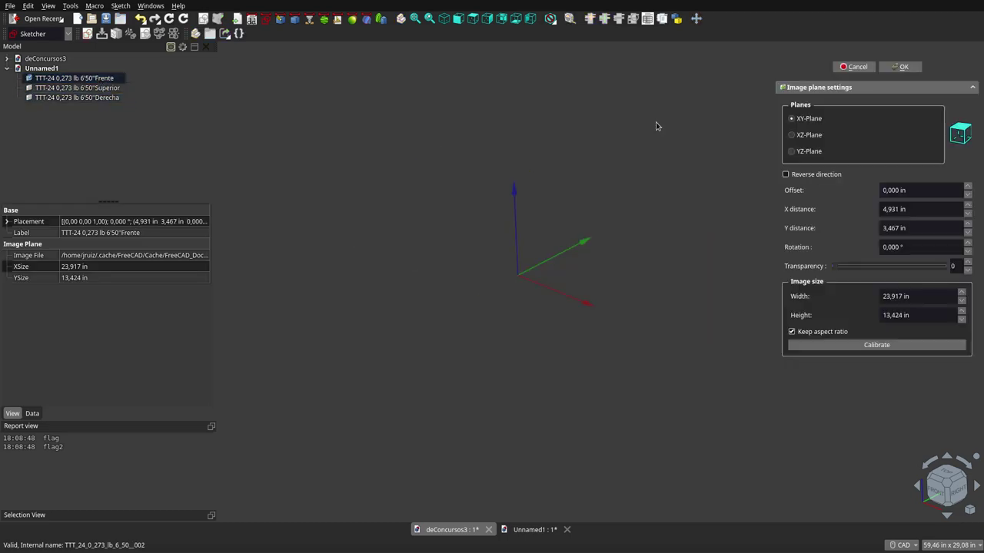
pyautogui.click(793, 135)
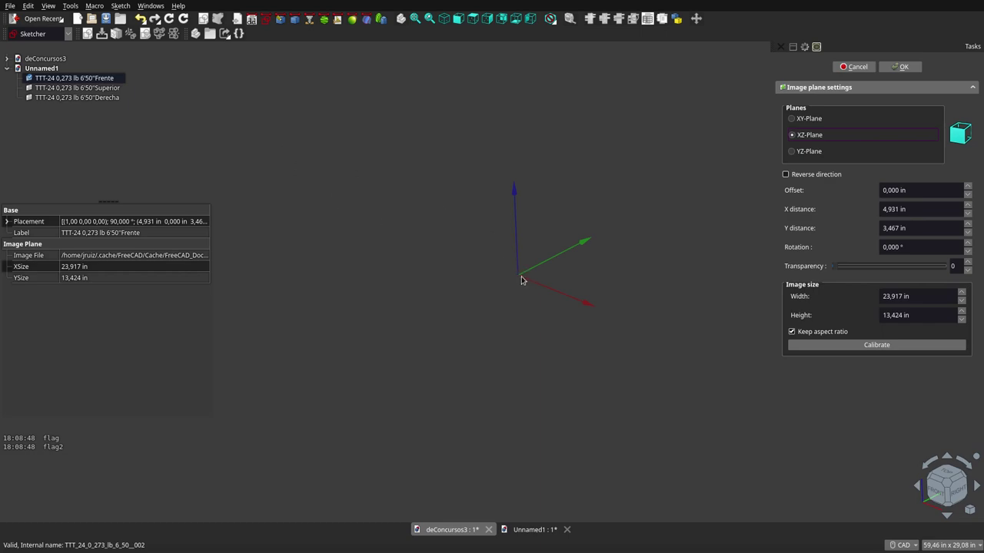
pyautogui.click(902, 189)
pyautogui.press('BackSpace')
pyautogui.write('1')
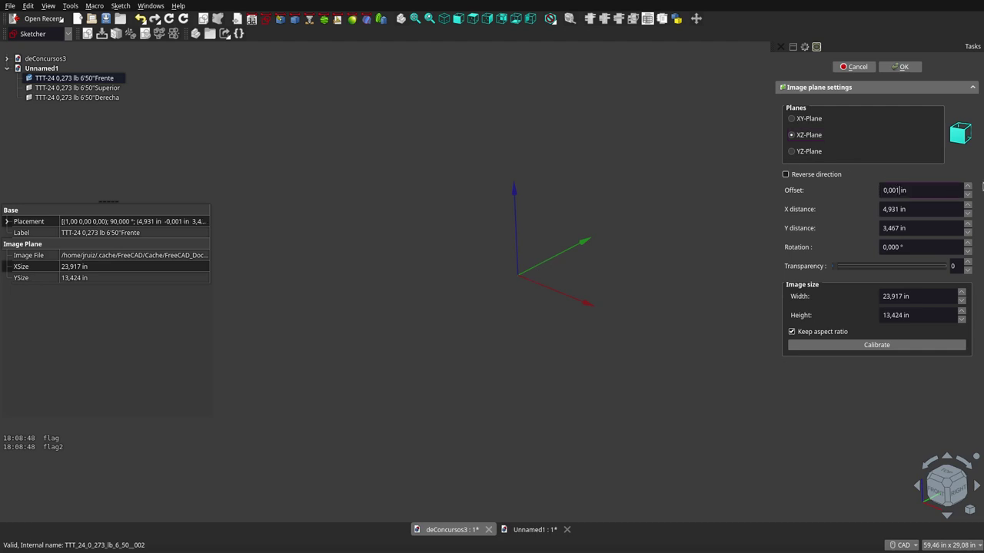
pyautogui.click(899, 67)
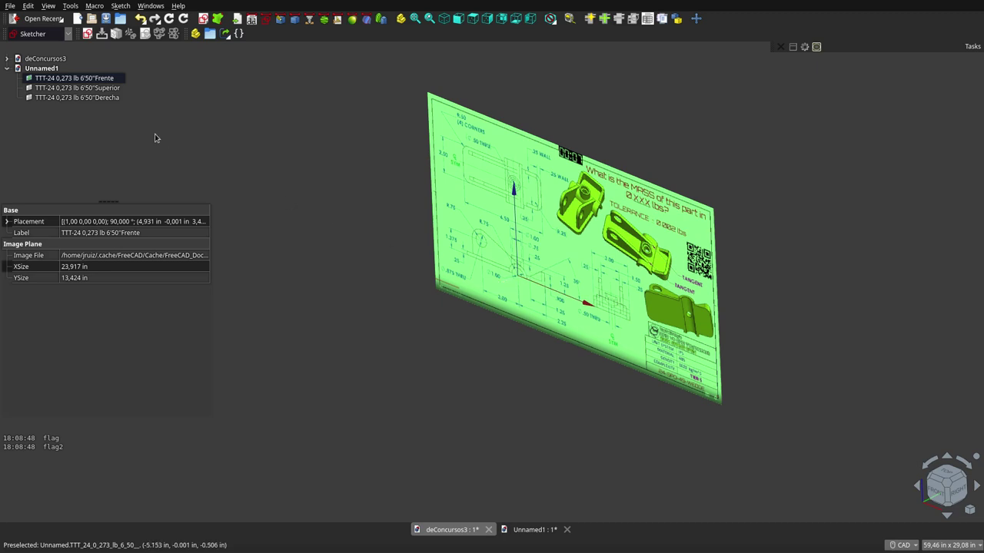
pyautogui.moveTo(77, 88)
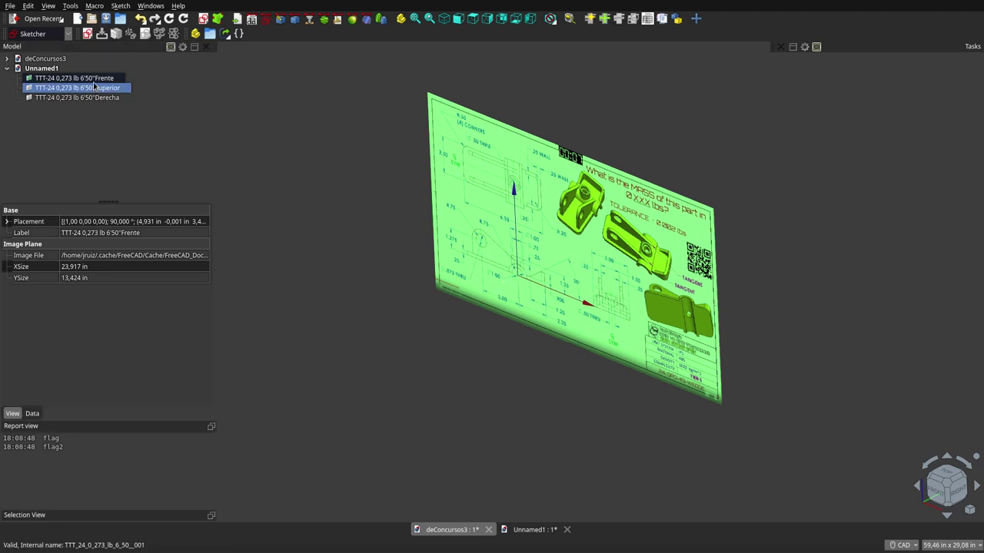
# Show the Superior image plane again and change its offset to -0,001 in.
pyautogui.click(96, 87)
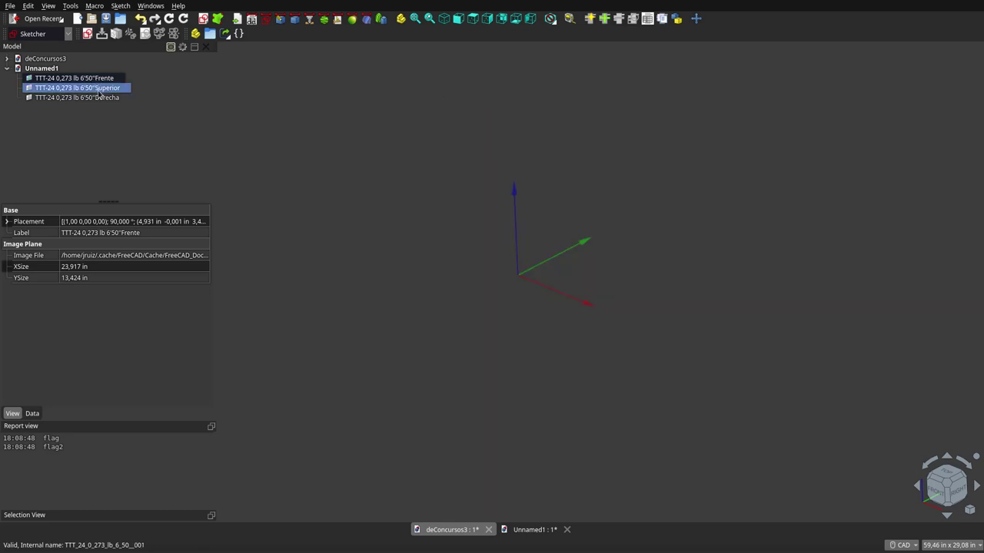
pyautogui.press('space')
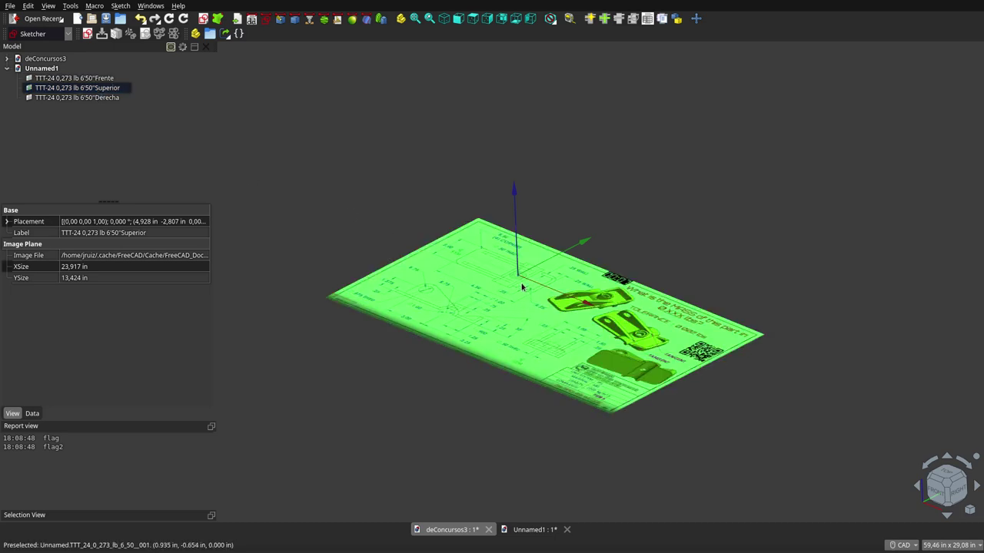
pyautogui.scroll(3, 522, 287)
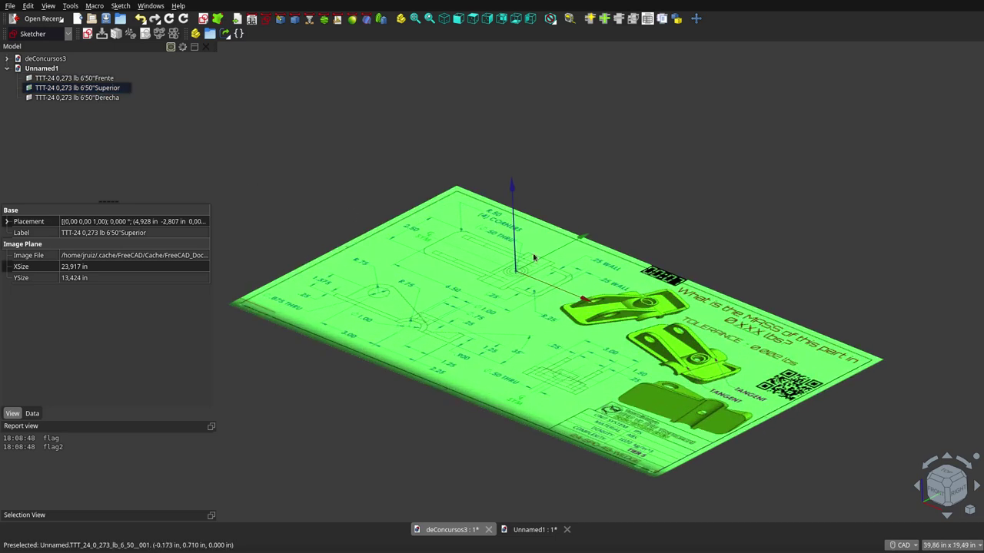
pyautogui.doubleClick(116, 88)
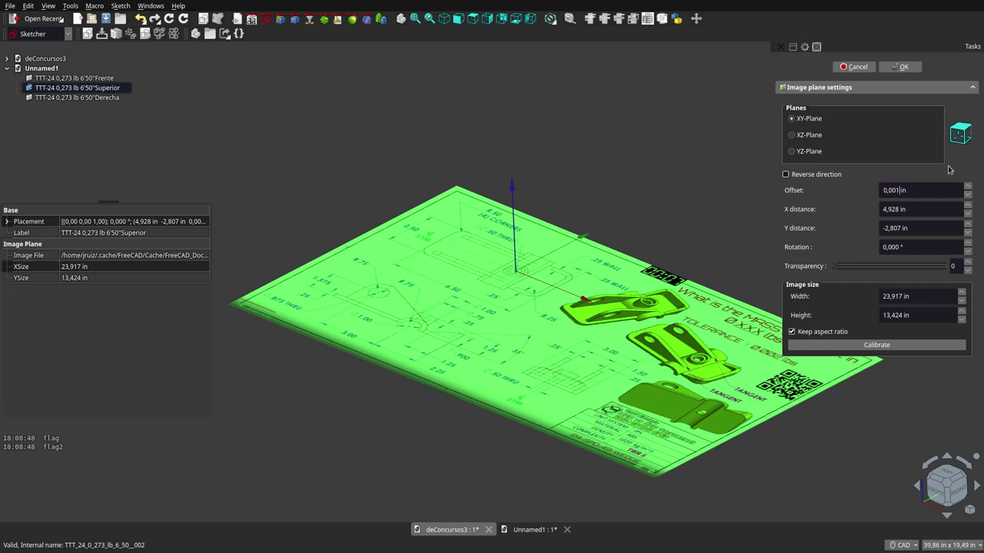
pyautogui.write('-')
pyautogui.click(904, 67)
# Review the Frente and Superior image plane settings, closing them unchanged.
pyautogui.click(626, 199)
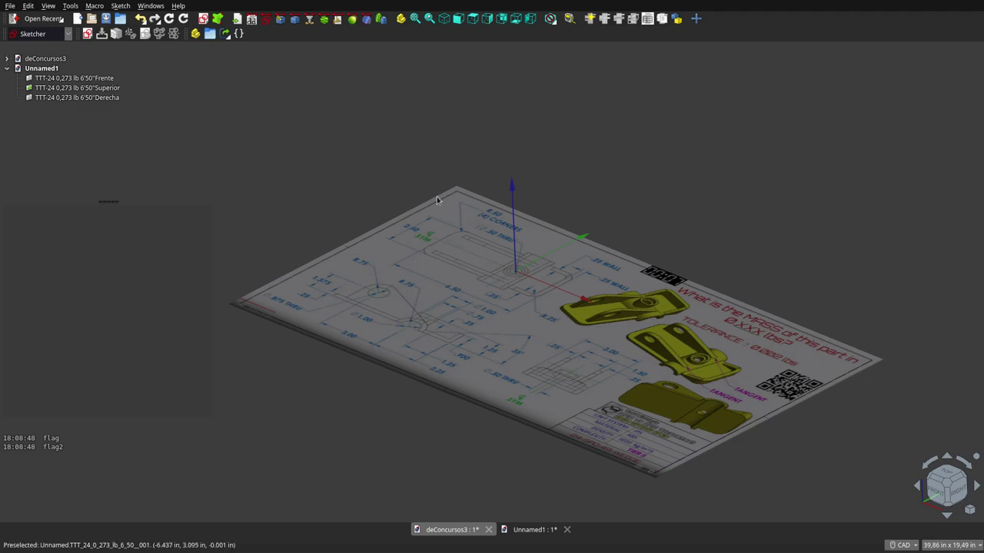
pyautogui.click(115, 98)
pyautogui.click(106, 79)
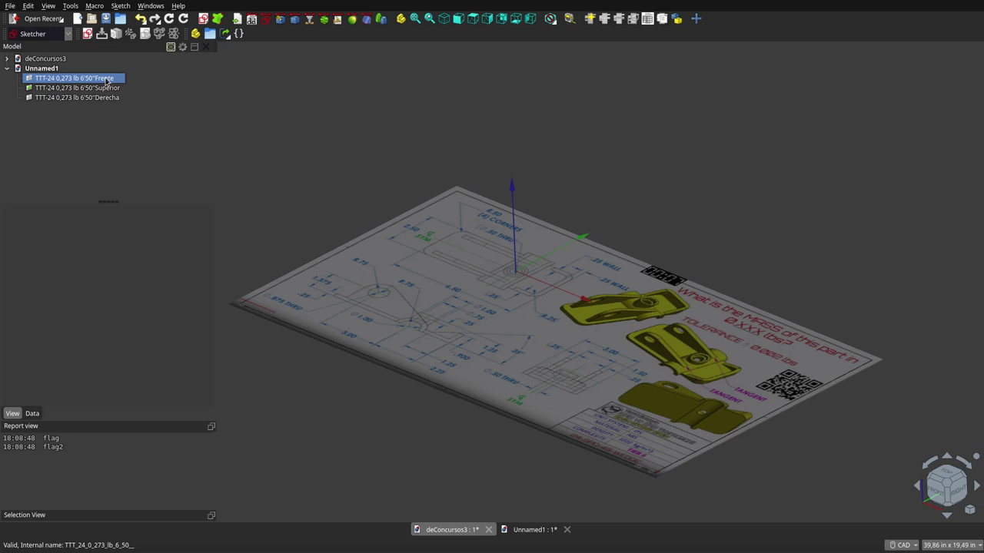
pyautogui.doubleClick(106, 80)
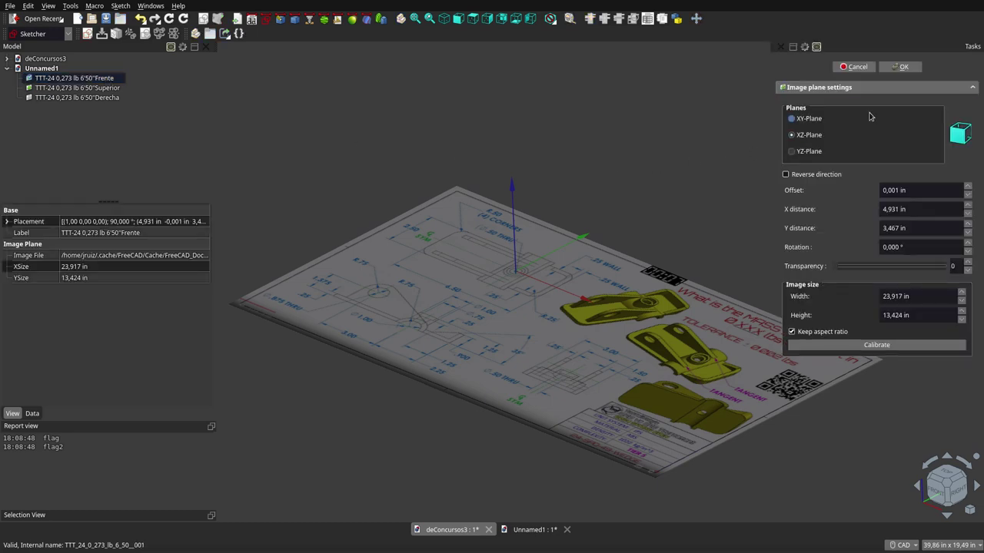
pyautogui.click(913, 69)
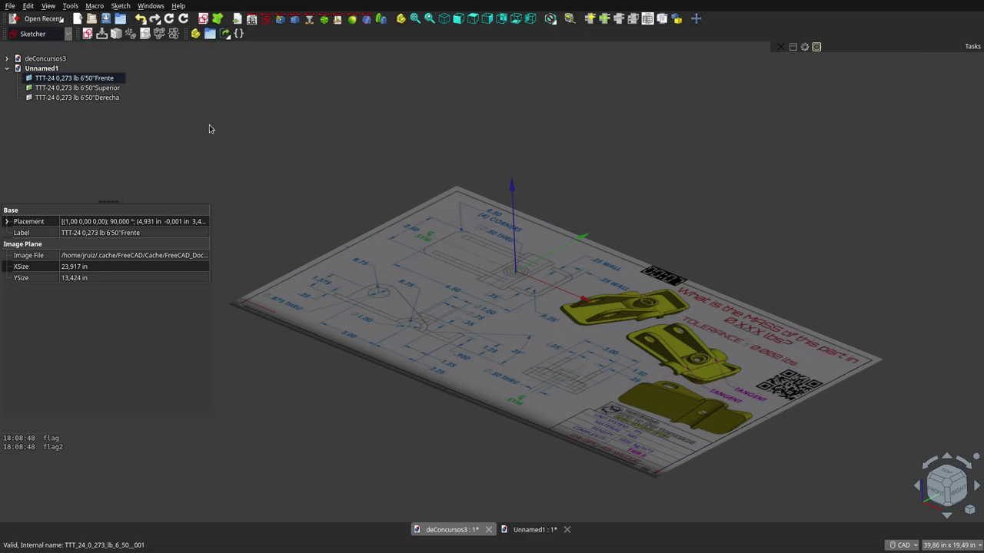
pyautogui.doubleClick(104, 89)
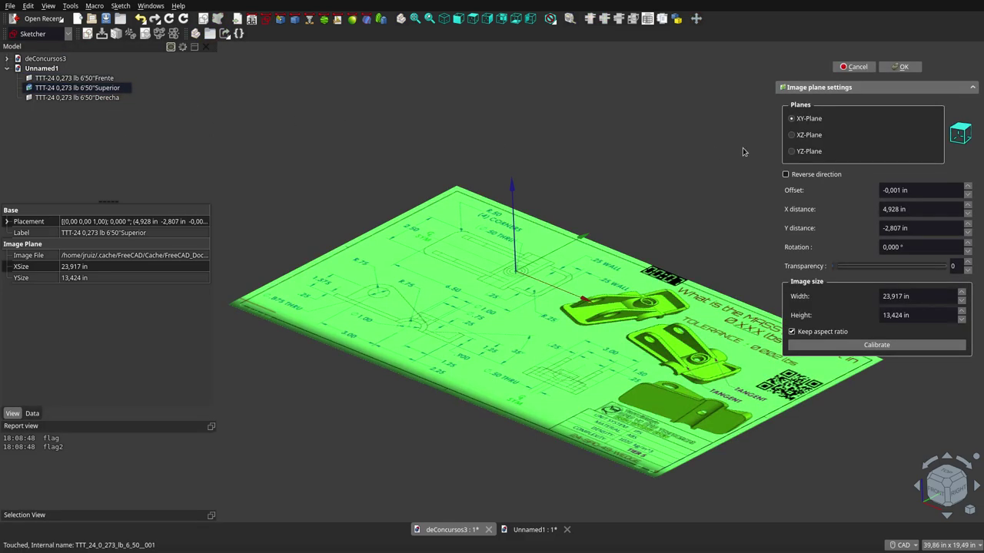
pyautogui.click(903, 67)
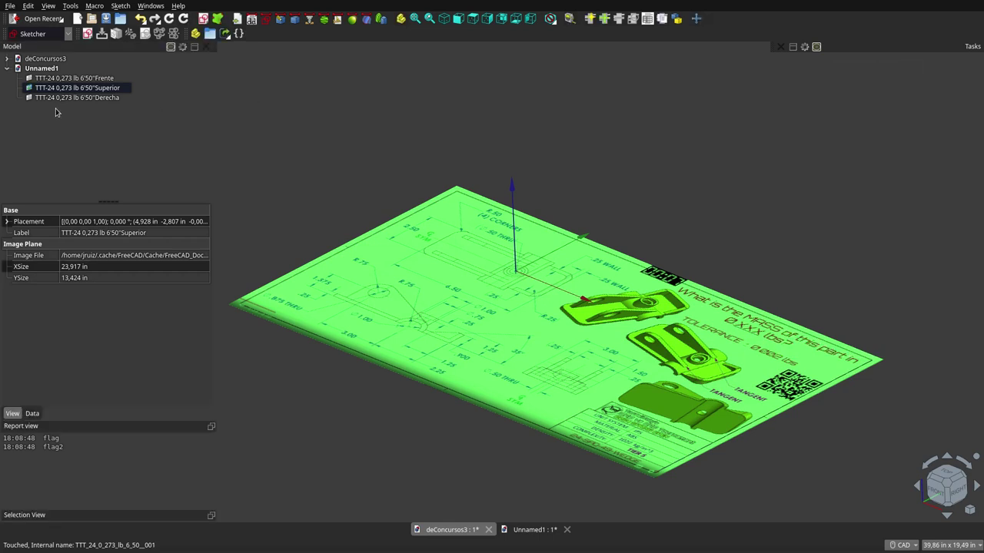
# Place the Derecha image plane on the YZ plane.
pyautogui.doubleClick(77, 97)
pyautogui.click(793, 152)
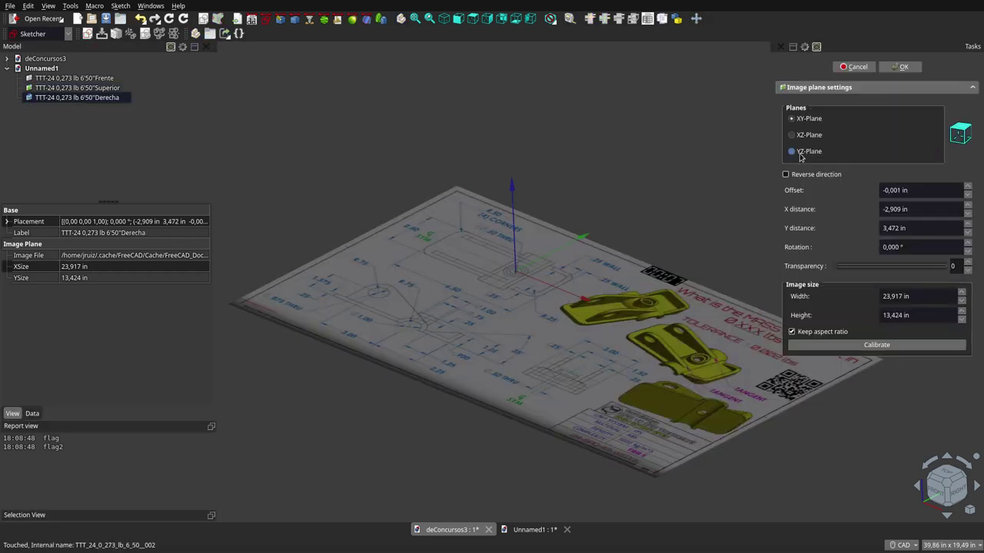
pyautogui.click(901, 67)
pyautogui.click(86, 78)
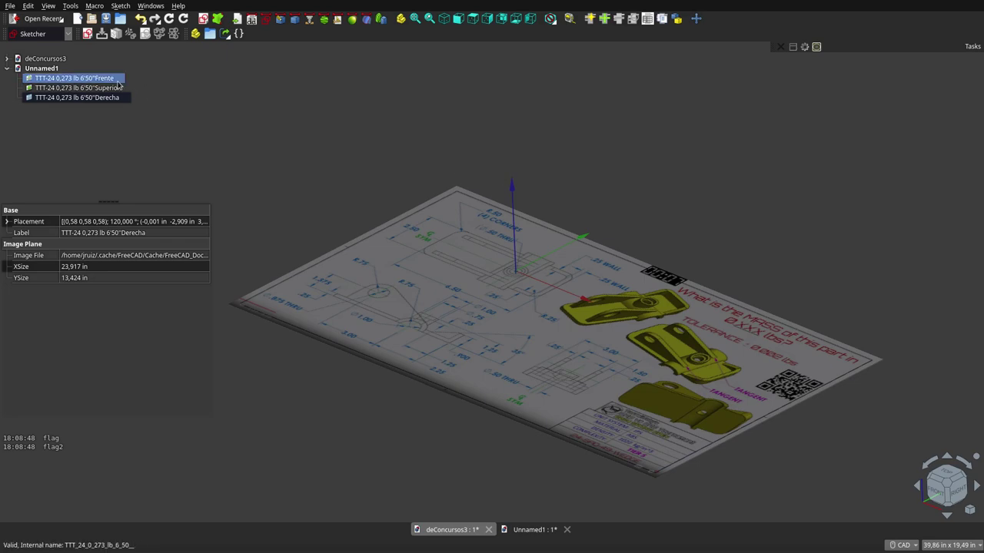
# Check the three image planes from the front, top and right standard views.
pyautogui.click(83, 88)
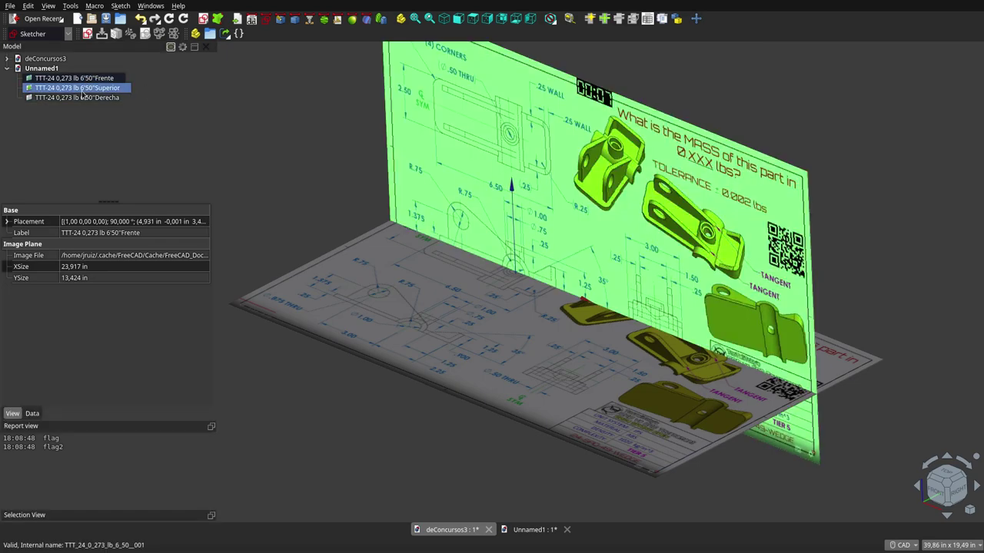
pyautogui.click(83, 98)
pyautogui.scroll(-2, 556, 262)
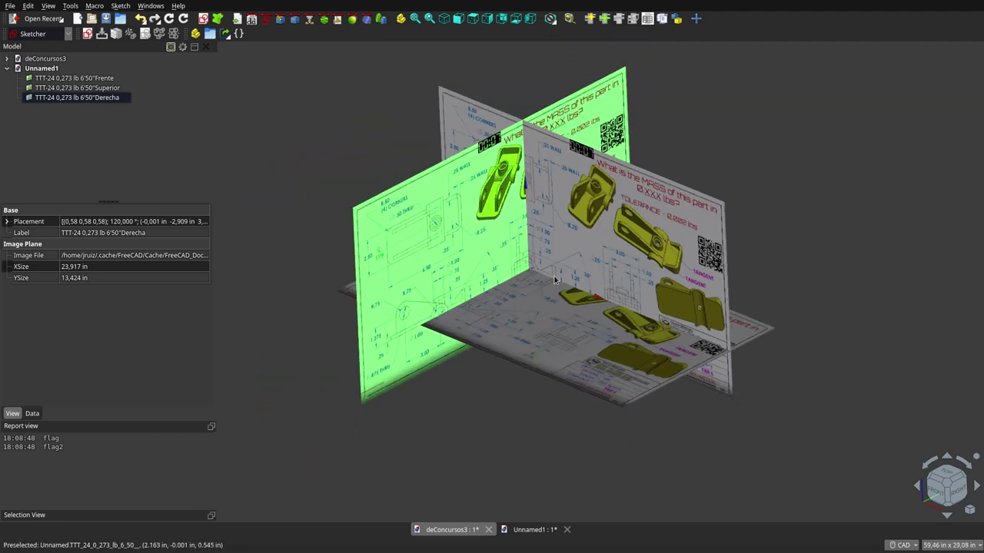
pyautogui.moveTo(549, 327); pyautogui.dragTo(523, 315, button='middle')
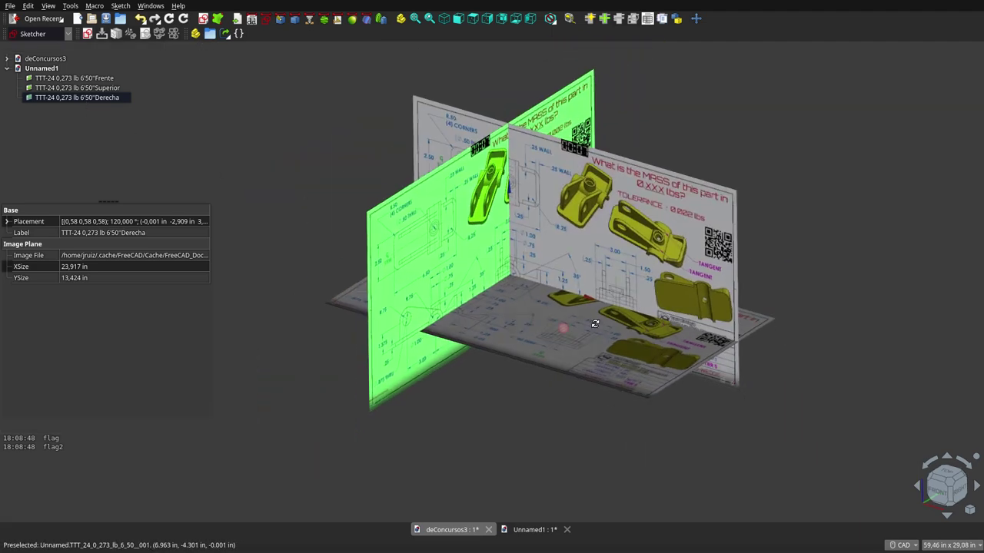
pyautogui.click(458, 18)
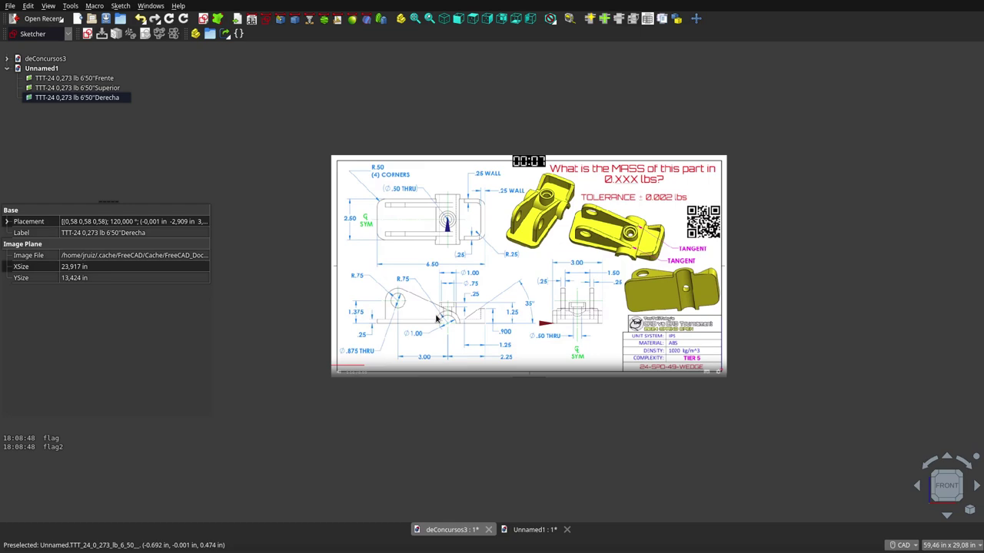
pyautogui.click(472, 19)
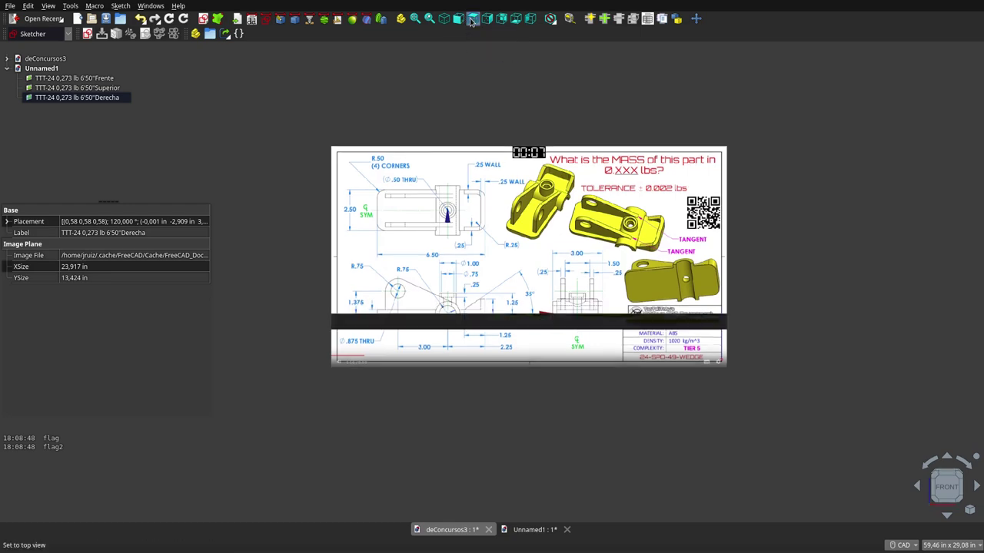
pyautogui.scroll(5, 434, 187)
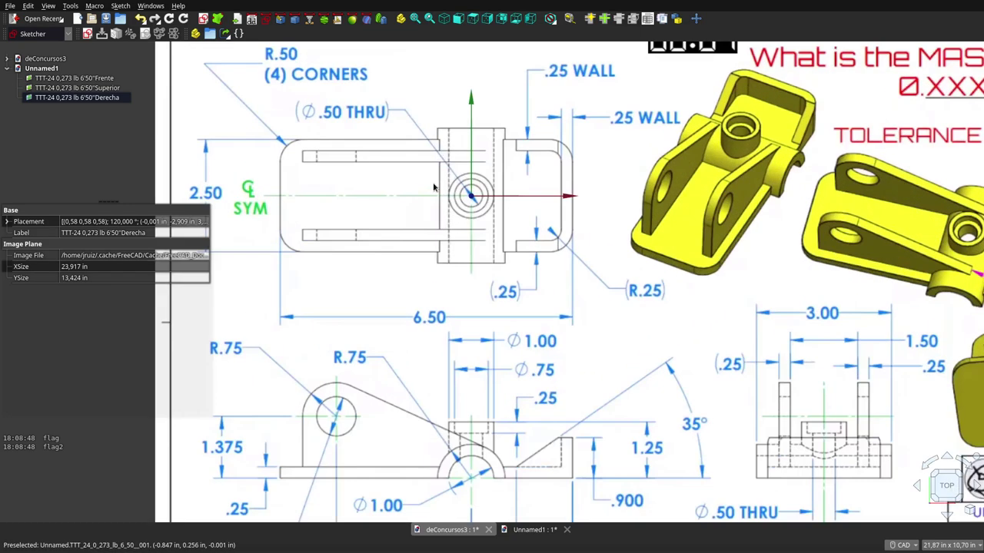
pyautogui.click(485, 24)
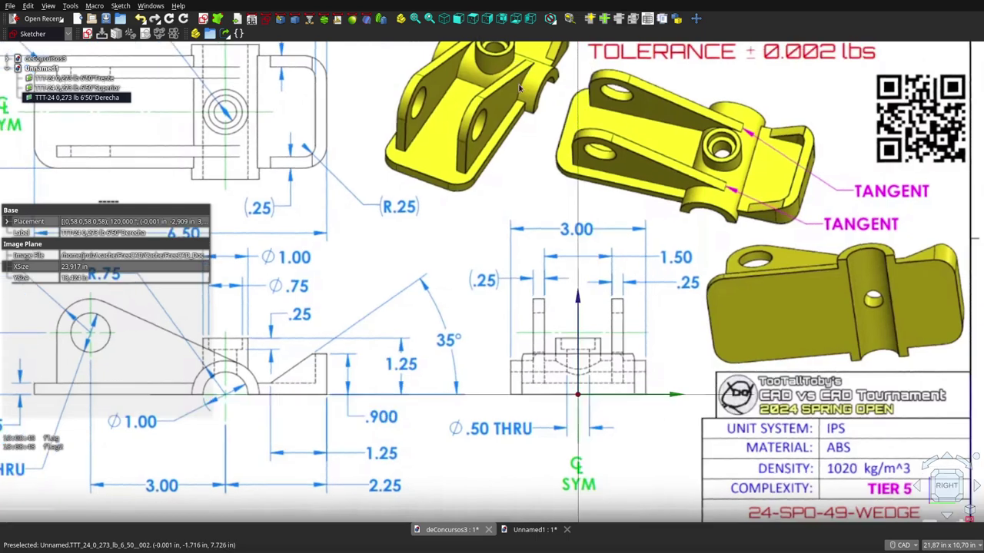
# Return to the isometric view and zoom in until the three planes fill the view.
pyautogui.scroll(-5, 533, 248)
pyautogui.scroll(5, 552, 286)
pyautogui.scroll(-5, 552, 287)
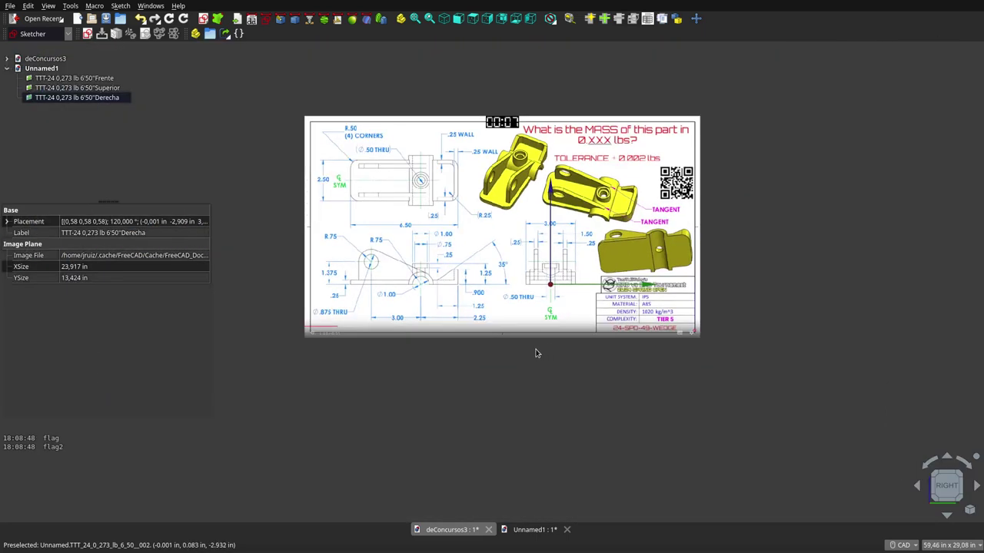
pyautogui.click(444, 21)
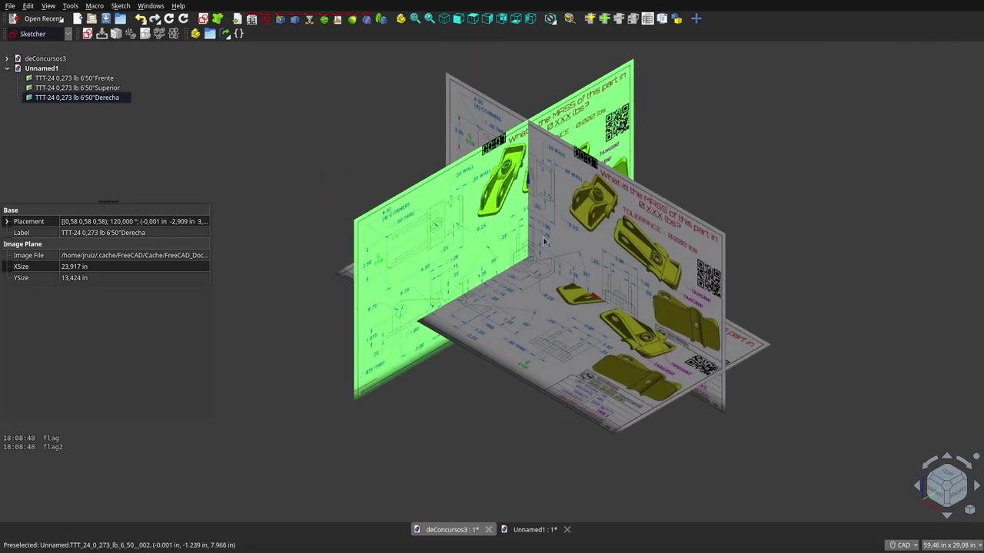
pyautogui.scroll(-3, 573, 323)
pyautogui.moveTo(572, 329)
pyautogui.mouseDown(button='middle')
pyautogui.moveTo(591, 288)
pyautogui.moveTo(556, 334)
pyautogui.mouseUp(button='middle')
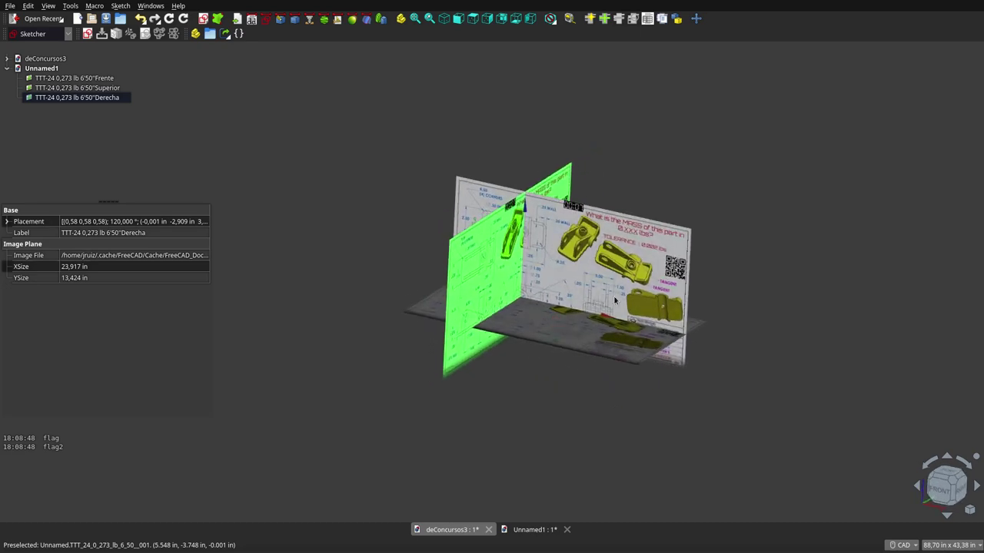
pyautogui.scroll(4, 551, 331)
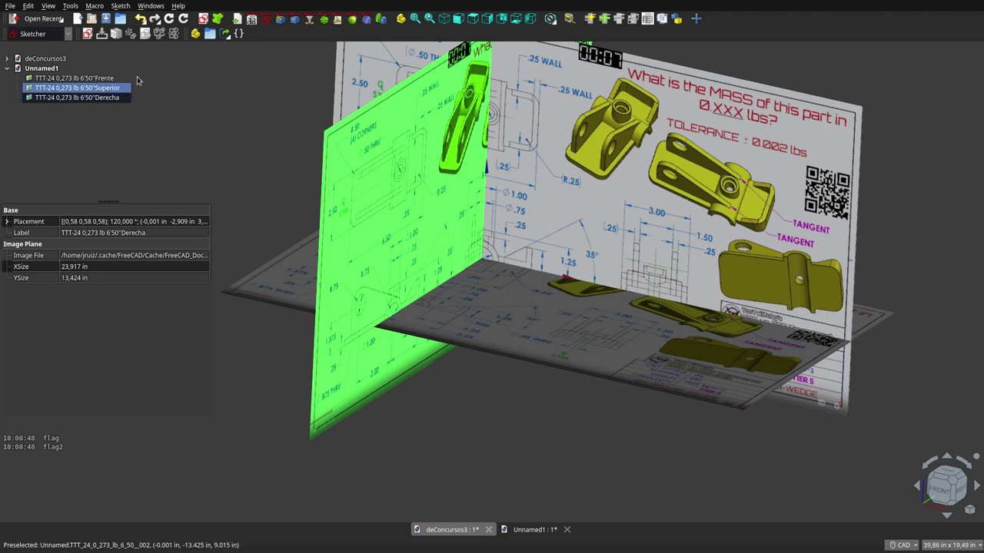
# Set Transparency to 30 on the Frente, Superior and Derecha image planes together.
pyautogui.click(113, 79)
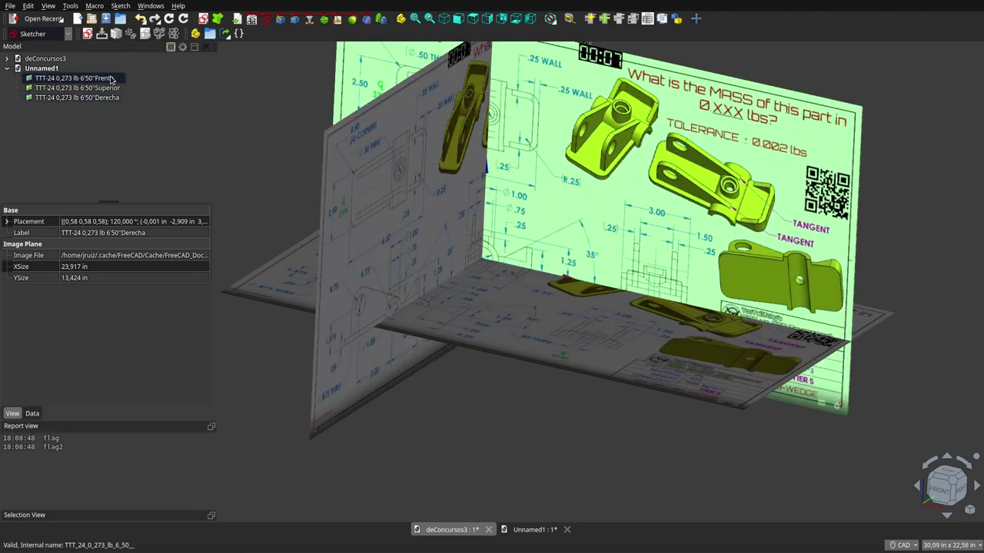
pyautogui.click(115, 87)
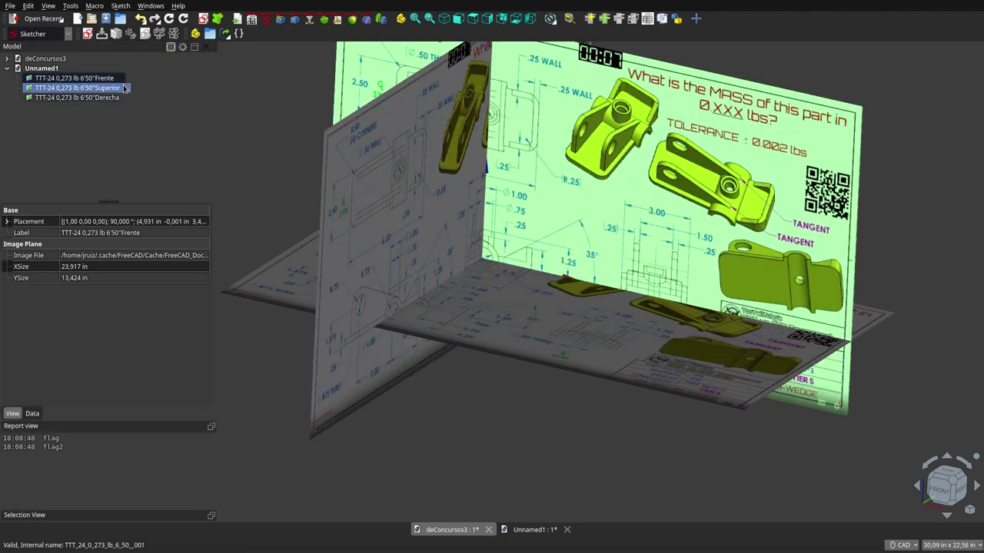
pyautogui.click(117, 98)
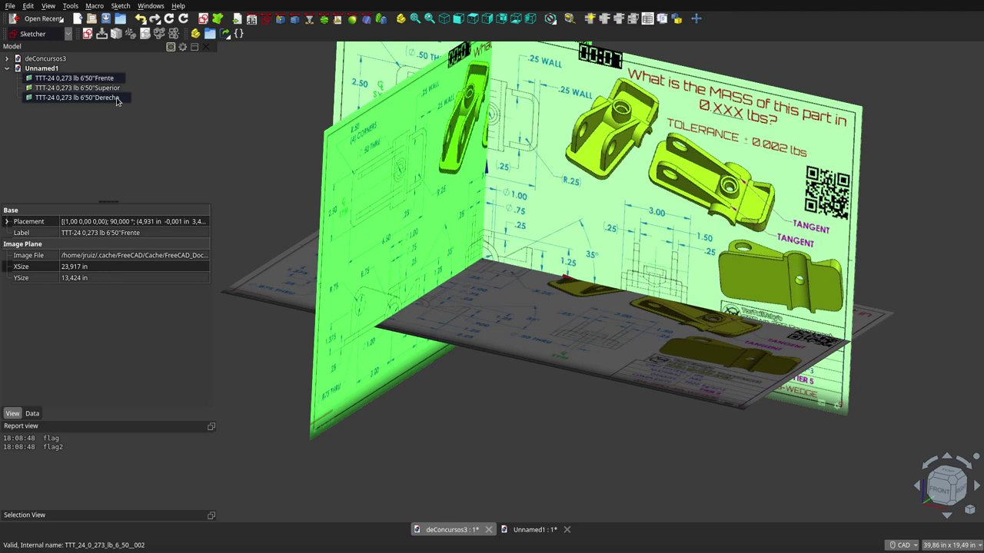
pyautogui.click(11, 413)
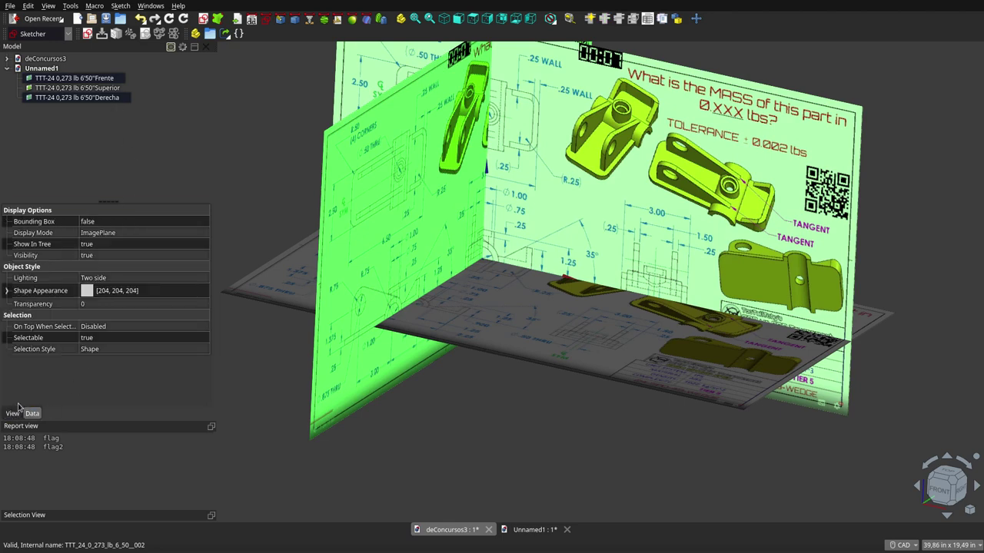
pyautogui.click(96, 305)
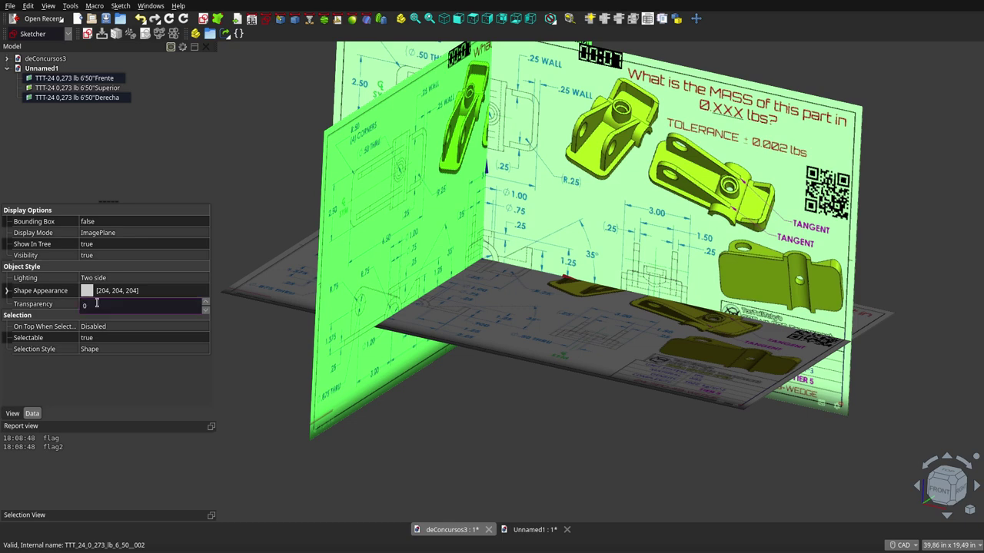
pyautogui.write('30')
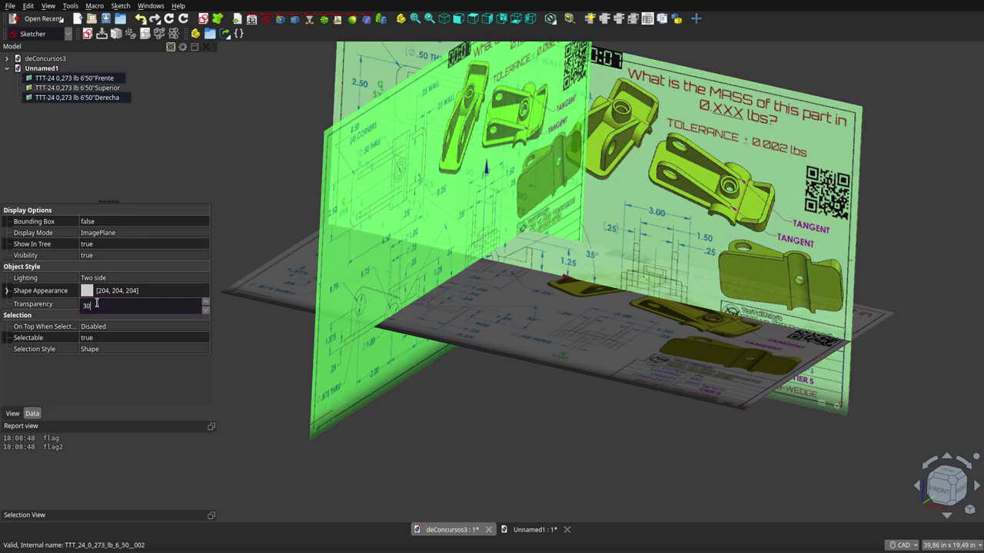
pyautogui.click(447, 386)
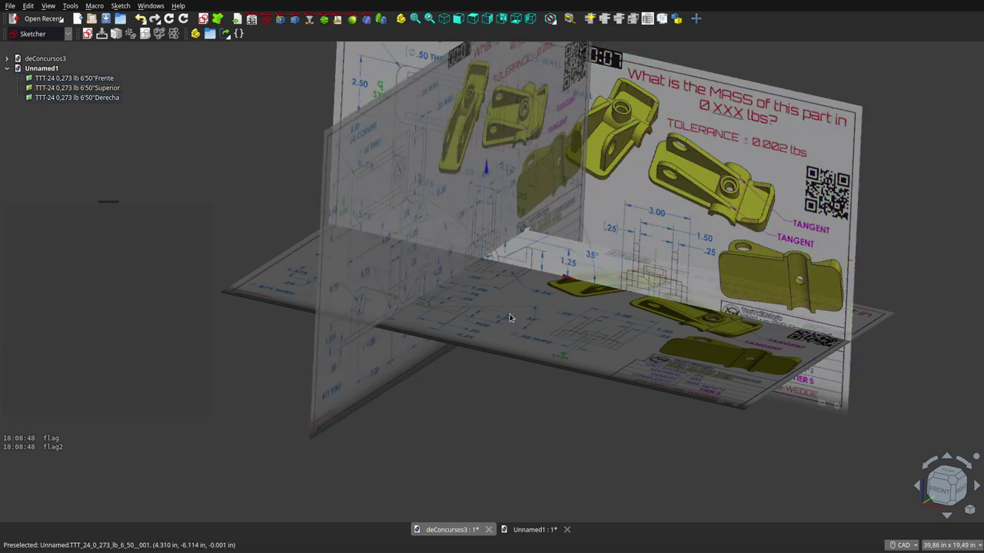
# Orbit and zoom around the transparent planes to inspect them from above.
pyautogui.moveTo(509, 315)
pyautogui.mouseDown(button='middle')
pyautogui.moveTo(589, 311)
pyautogui.moveTo(507, 260)
pyautogui.mouseUp(button='middle')
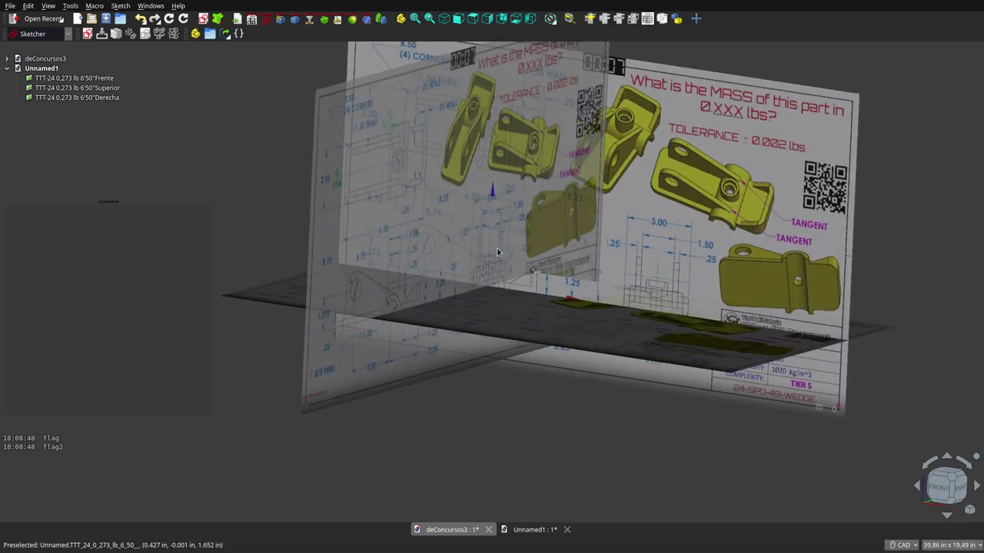
pyautogui.scroll(3, 486, 250)
pyautogui.moveTo(486, 250)
pyautogui.mouseDown(button='middle')
pyautogui.moveTo(549, 271)
pyautogui.moveTo(654, 250)
pyautogui.moveTo(668, 211)
pyautogui.moveTo(638, 223)
pyautogui.moveTo(621, 268)
pyautogui.mouseUp(button='middle')
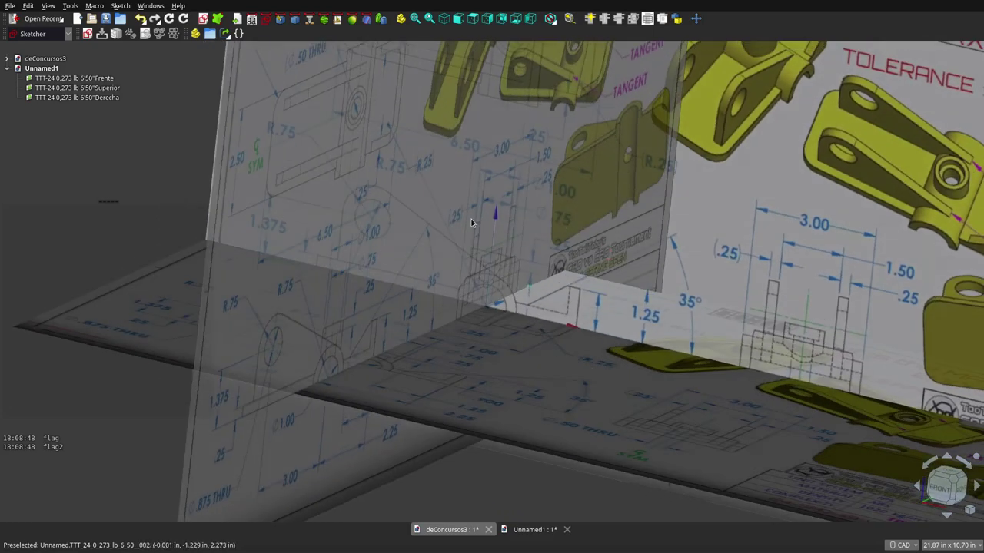
pyautogui.scroll(-3, 472, 223)
pyautogui.scroll(-2, 472, 222)
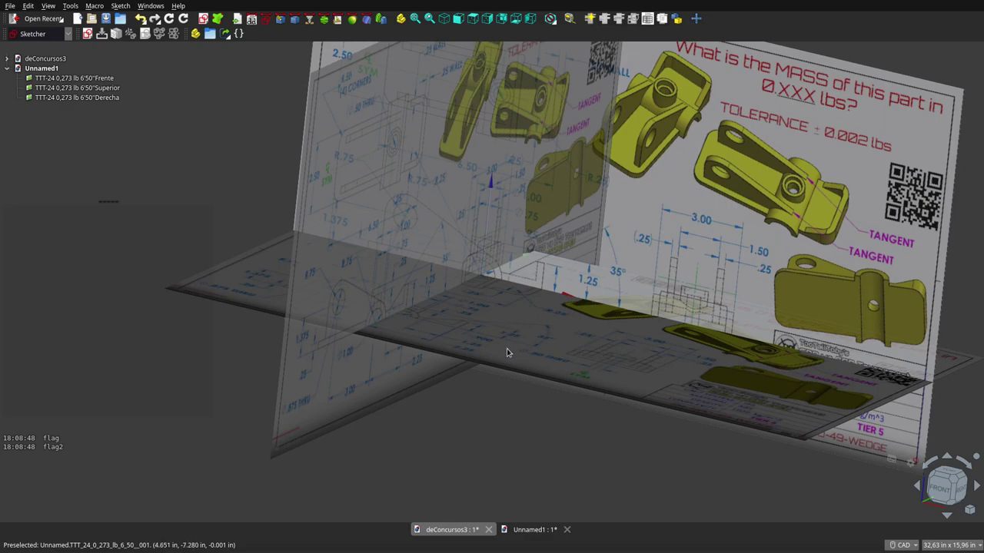
# Switch to the deConcursos3 document and view its model from the front and top.
pyautogui.hotkey('ctrl', 'Tab')
pyautogui.moveTo(506, 349); pyautogui.dragTo(531, 307, button='middle')
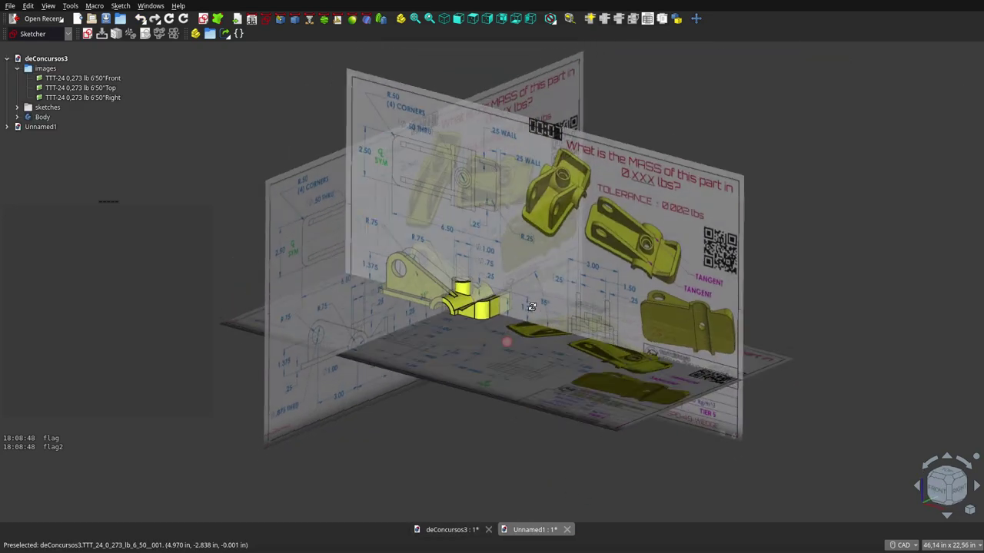
pyautogui.press('1')
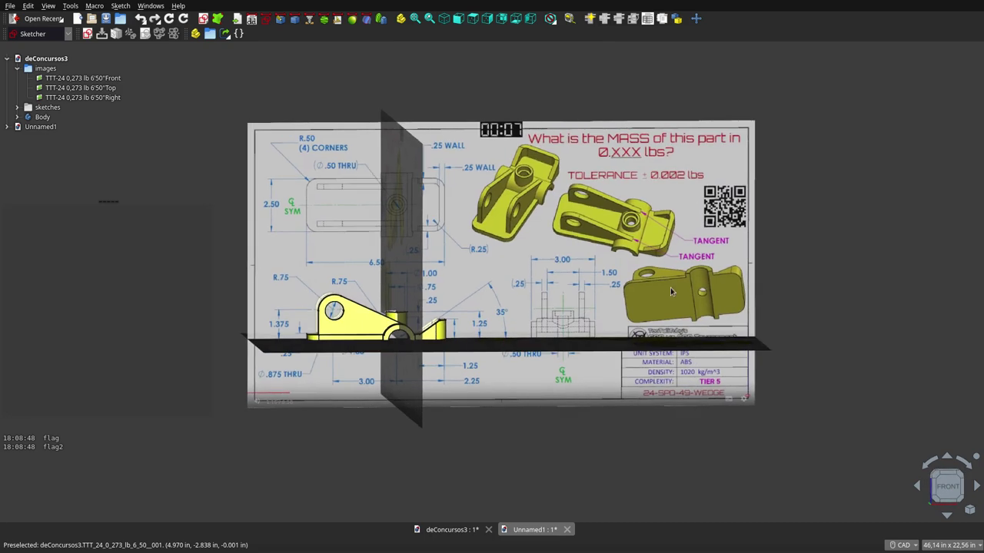
pyautogui.click(472, 18)
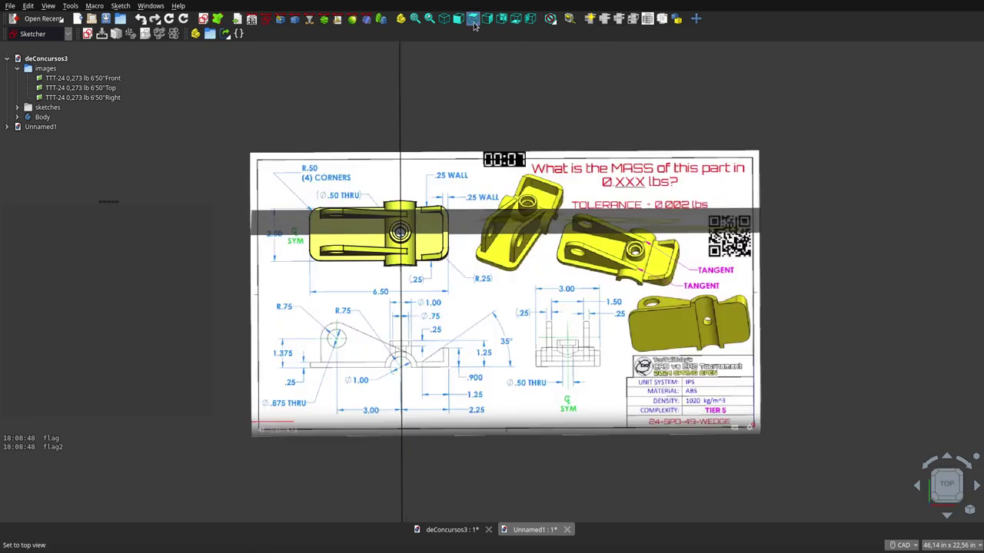
pyautogui.scroll(3, 332, 222)
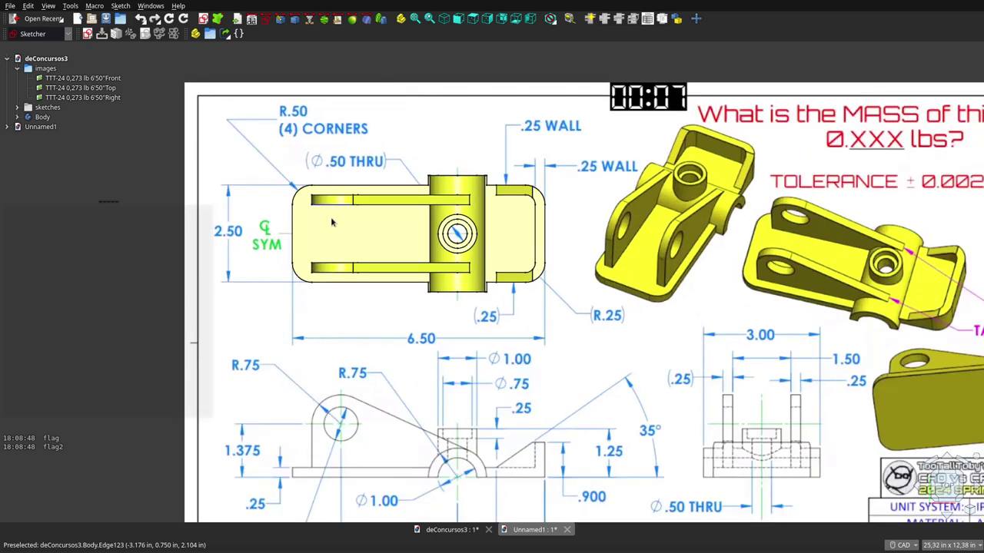
# Recheck the model from the front and right, then orbit to see the planes in perspective.
pyautogui.click(474, 21)
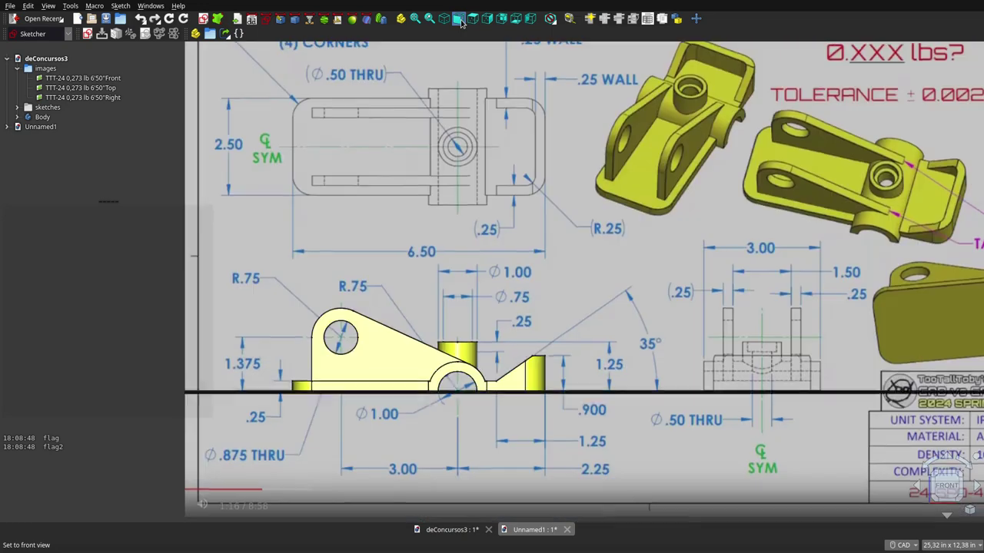
pyautogui.scroll(-3, 537, 154)
pyautogui.scroll(2, 530, 202)
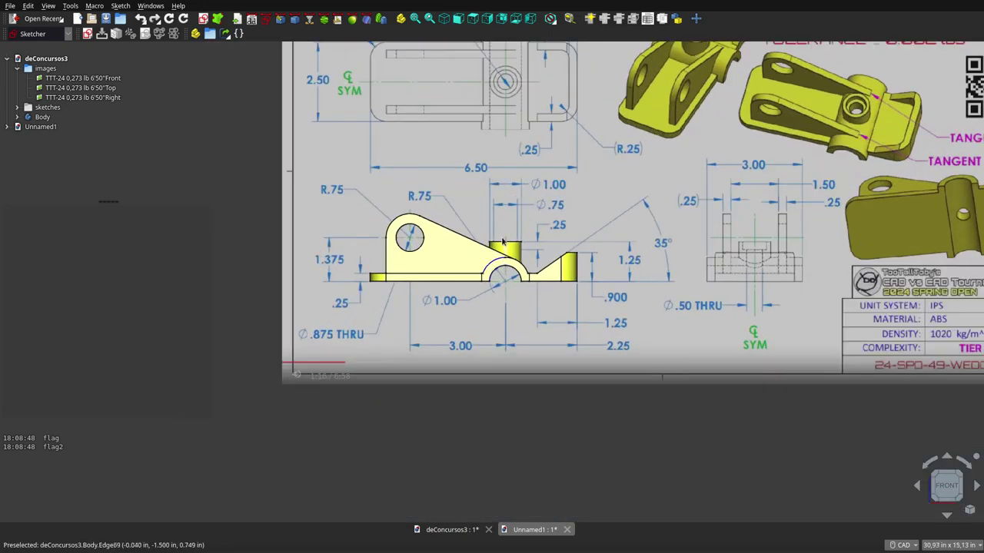
pyautogui.click(493, 22)
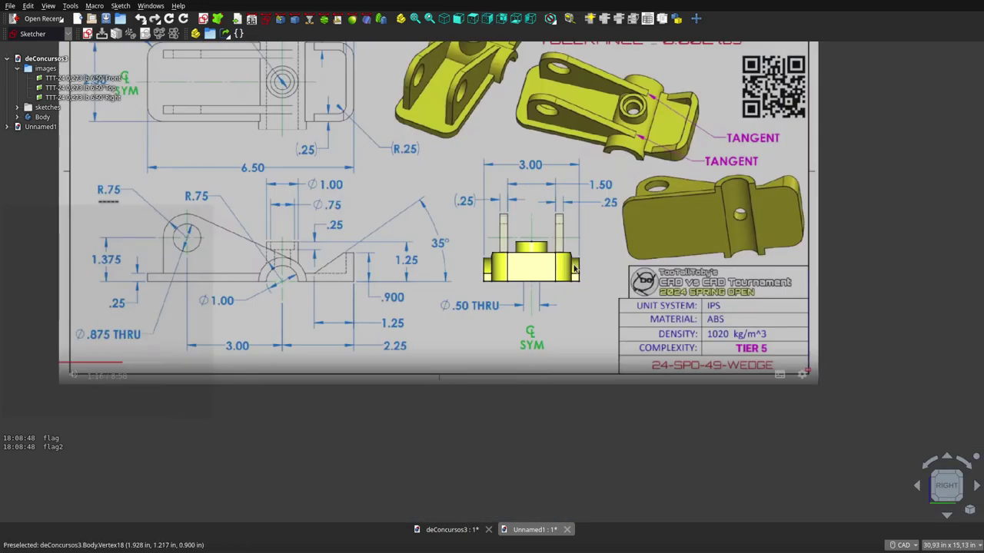
pyautogui.scroll(-3, 527, 258)
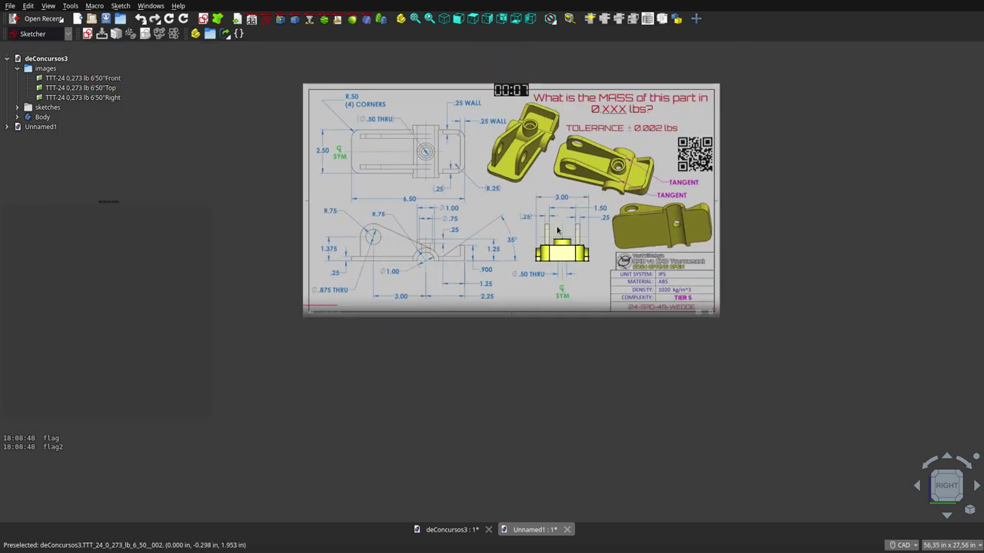
pyautogui.moveTo(559, 233)
pyautogui.mouseDown(button='middle')
pyautogui.moveTo(521, 236)
pyautogui.moveTo(530, 261)
pyautogui.moveTo(454, 259)
pyautogui.moveTo(561, 323)
pyautogui.moveTo(282, 274)
pyautogui.moveTo(648, 224)
pyautogui.moveTo(674, 235)
pyautogui.moveTo(766, 182)
pyautogui.moveTo(873, 165)
pyautogui.moveTo(784, 307)
pyautogui.moveTo(801, 255)
pyautogui.mouseUp(button='middle')
pyautogui.rightClick(801, 255)
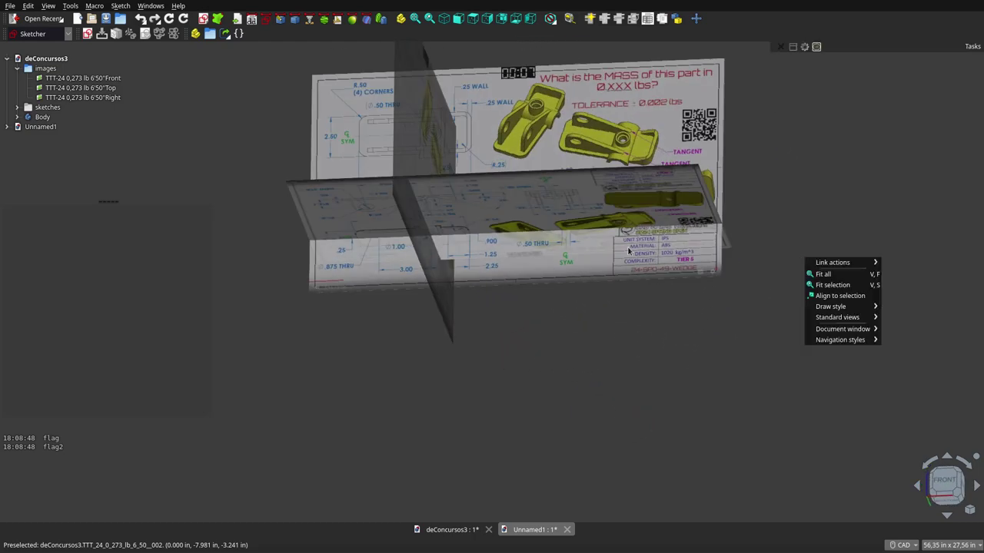
pyautogui.click(428, 192)
pyautogui.rightClick(413, 252)
pyautogui.moveTo(413, 252)
pyautogui.mouseDown(button='middle')
pyautogui.moveTo(382, 287)
pyautogui.moveTo(441, 176)
pyautogui.moveTo(501, 161)
pyautogui.moveTo(380, 260)
pyautogui.moveTo(369, 250)
pyautogui.moveTo(373, 235)
pyautogui.moveTo(351, 217)
pyautogui.moveTo(415, 200)
pyautogui.moveTo(376, 205)
pyautogui.moveTo(380, 223)
pyautogui.moveTo(448, 197)
pyautogui.mouseUp(button='middle')
pyautogui.scroll(3, 436, 187)
pyautogui.scroll(-3, 379, 259)
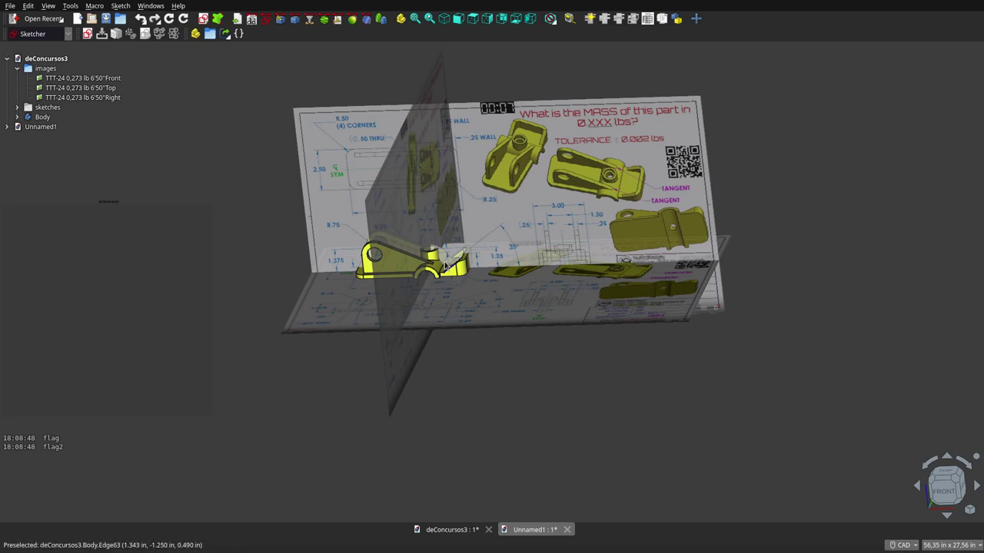
pyautogui.moveTo(446, 265)
pyautogui.mouseDown(button='middle')
pyautogui.moveTo(368, 278)
pyautogui.moveTo(589, 294)
pyautogui.moveTo(595, 286)
pyautogui.mouseUp(button='middle')
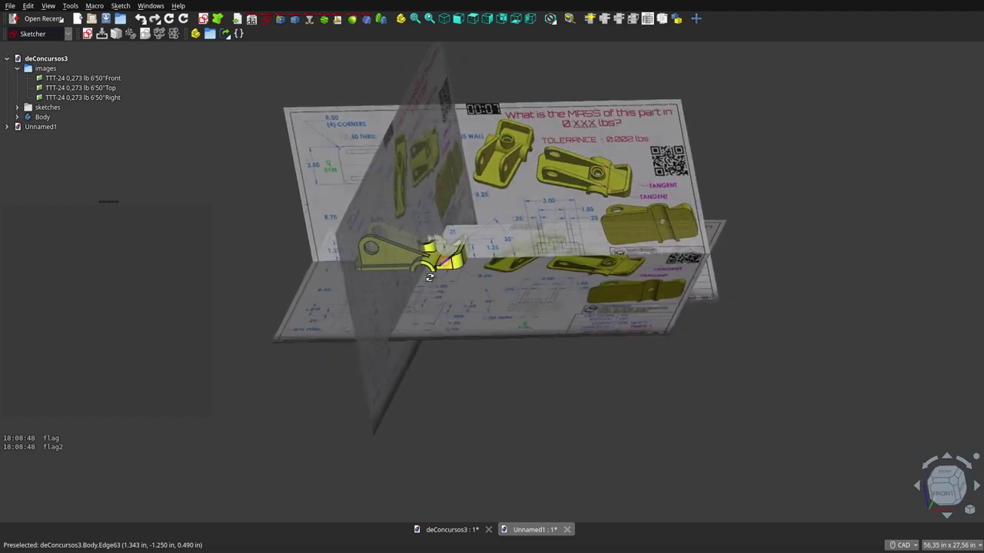
pyautogui.moveTo(468, 286); pyautogui.dragTo(532, 290, button='middle')
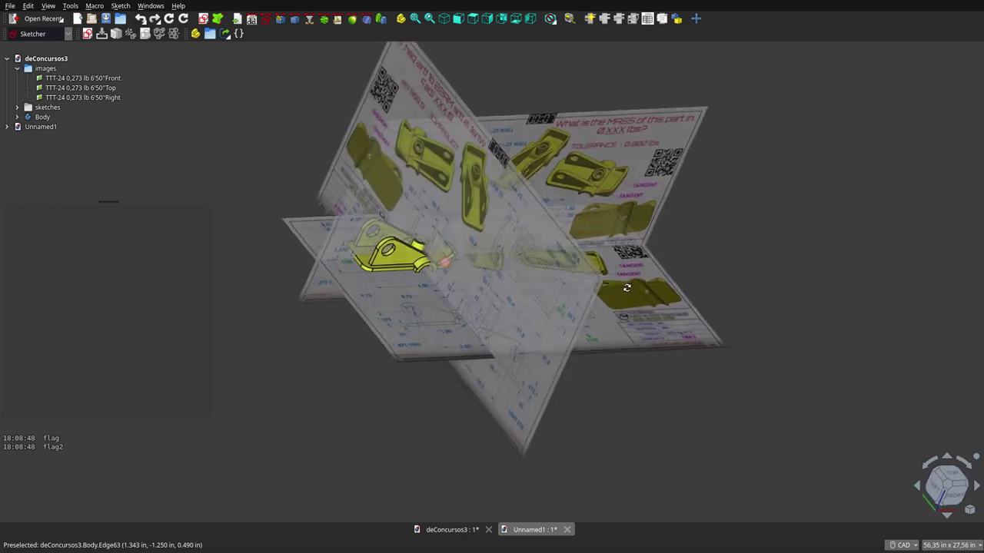
pyautogui.moveTo(627, 288)
pyautogui.mouseDown(button='middle')
pyautogui.moveTo(684, 286)
pyautogui.moveTo(587, 286)
pyautogui.mouseUp(button='middle')
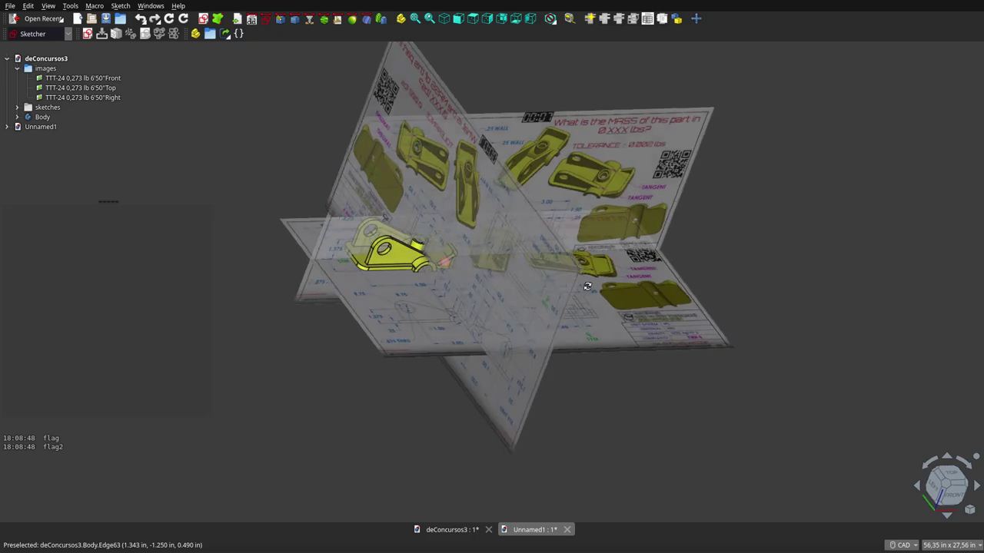
pyautogui.moveTo(509, 293)
pyautogui.mouseDown(button='middle')
pyautogui.moveTo(447, 319)
pyautogui.moveTo(402, 317)
pyautogui.moveTo(377, 283)
pyautogui.moveTo(430, 253)
pyautogui.moveTo(431, 237)
pyautogui.moveTo(484, 244)
pyautogui.mouseUp(button='middle')
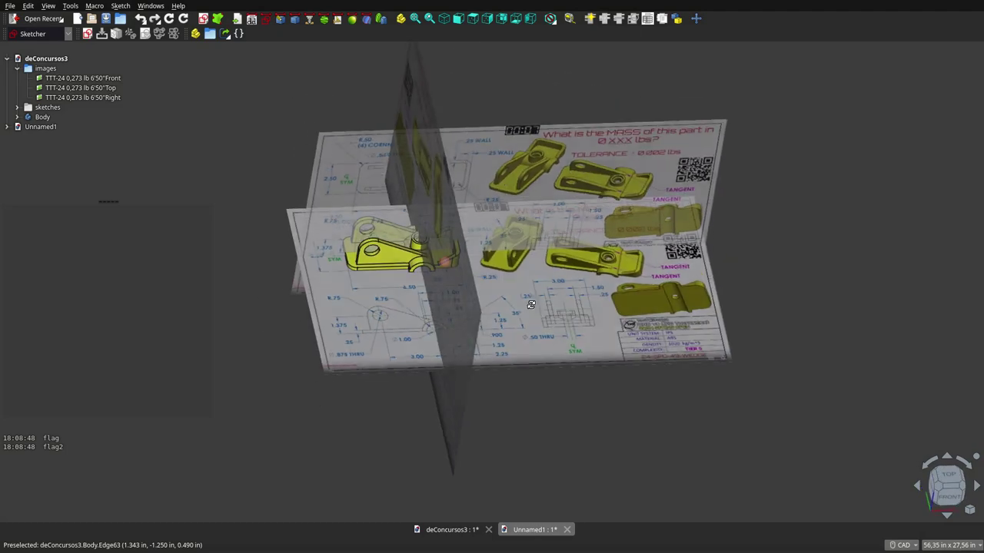
pyautogui.moveTo(531, 305)
pyautogui.mouseDown(button='middle')
pyautogui.moveTo(466, 362)
pyautogui.moveTo(217, 286)
pyautogui.moveTo(469, 389)
pyautogui.moveTo(582, 367)
pyautogui.moveTo(676, 312)
pyautogui.moveTo(721, 264)
pyautogui.moveTo(786, 264)
pyautogui.mouseUp(button='middle')
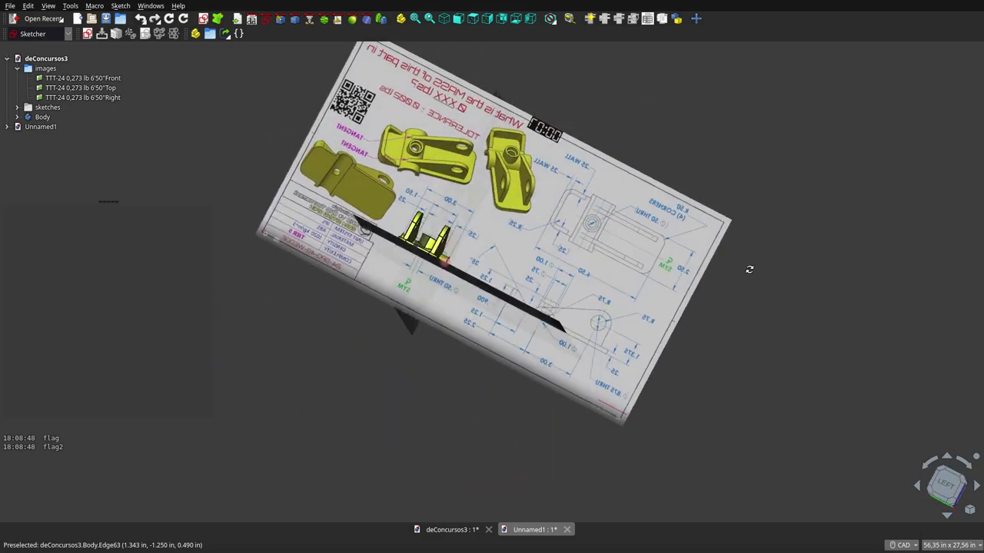